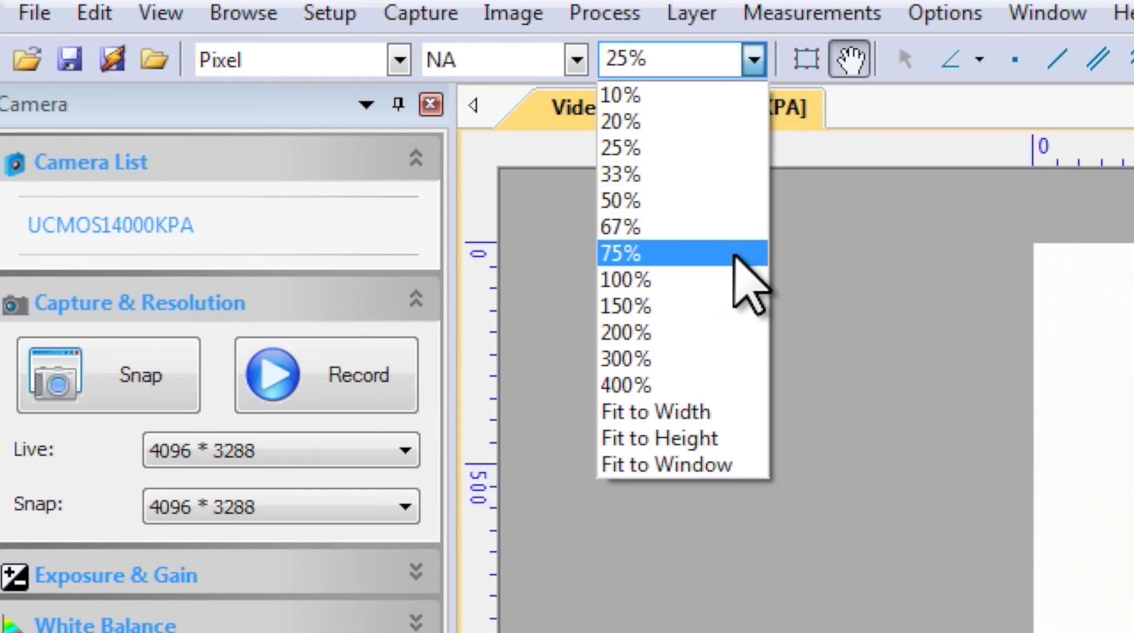
Zoom the live video to 100% and start a calibration with the magnification named "4x OXJS500".
left_click(750, 280)
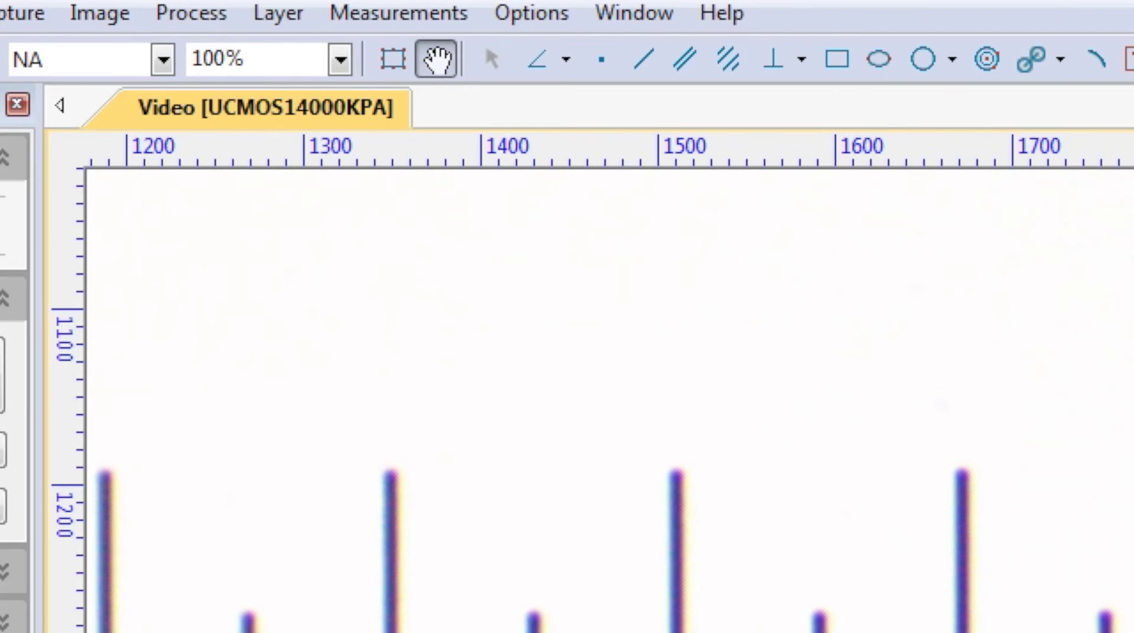
left_click(550, 13)
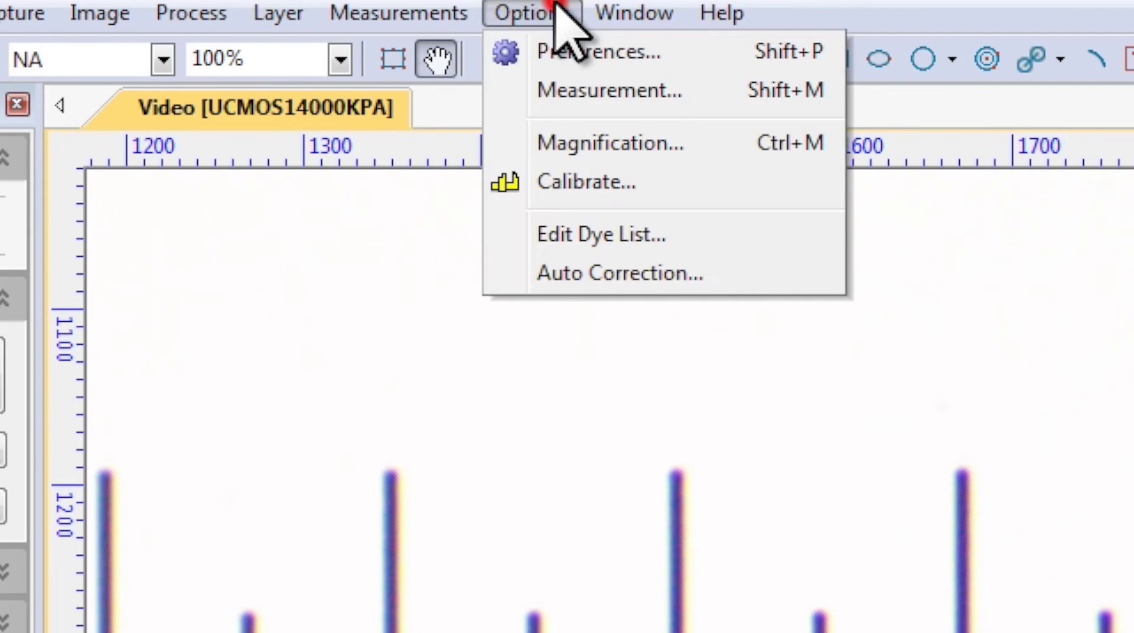
left_click(658, 188)
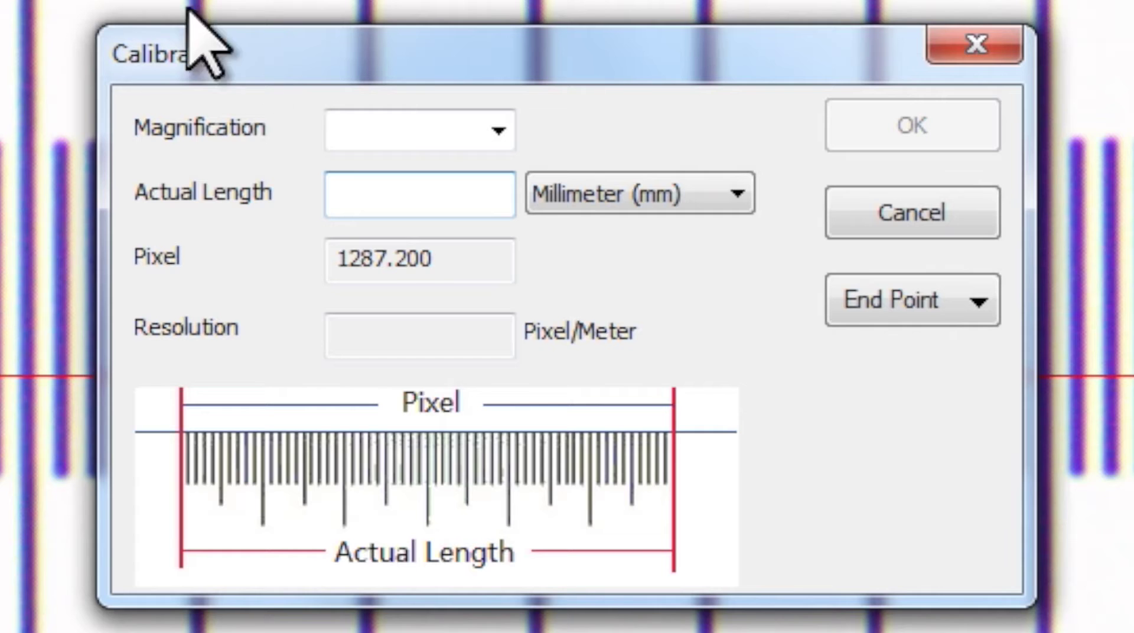
left_click(478, 122)
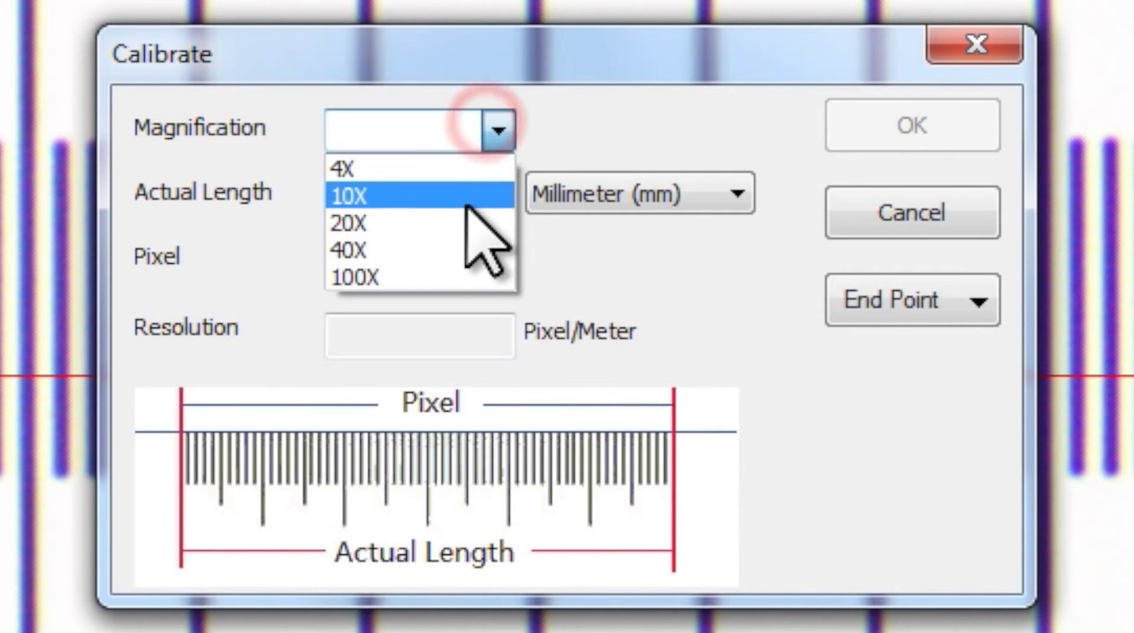
left_click(425, 123)
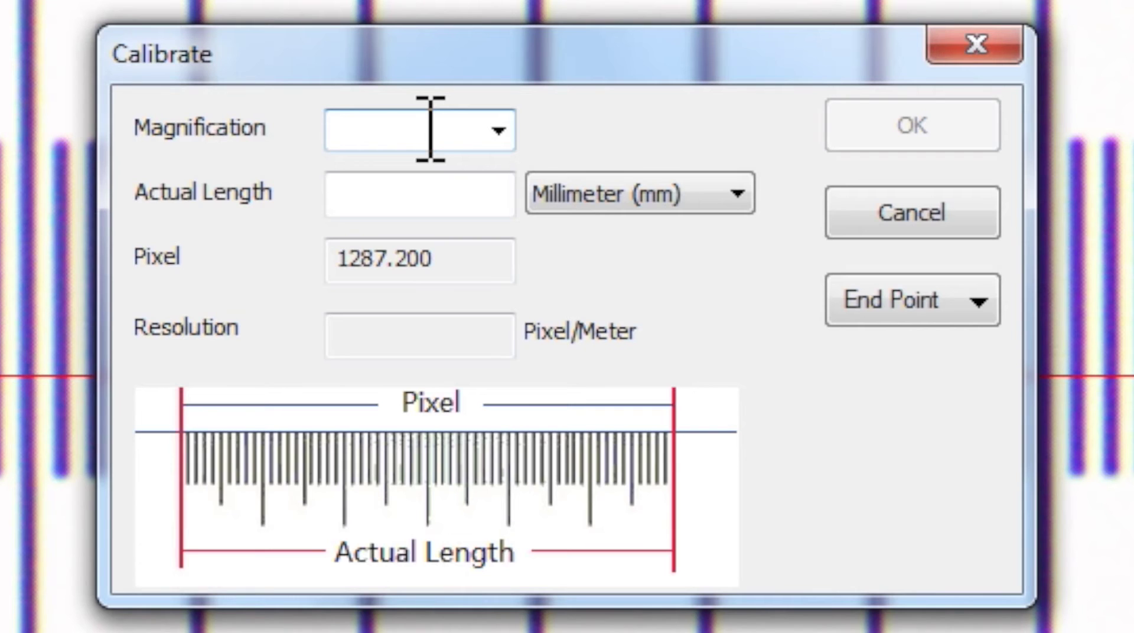
type("4x OXJS500")
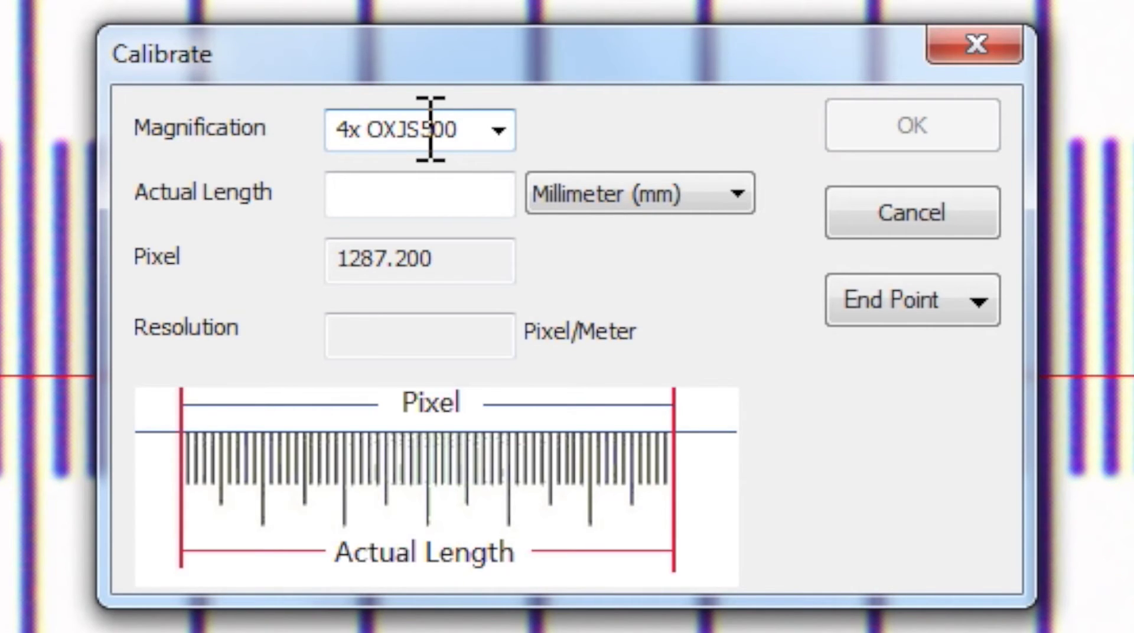
Set the calibration's actual length to 1 millimeter.
left_click(737, 192)
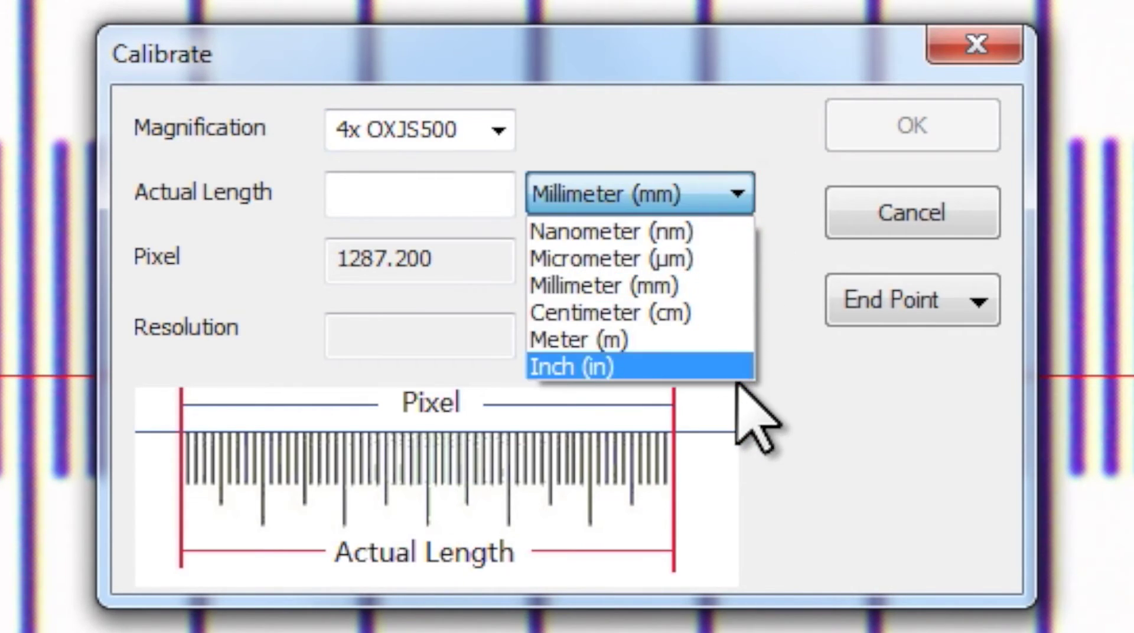
left_click(738, 285)
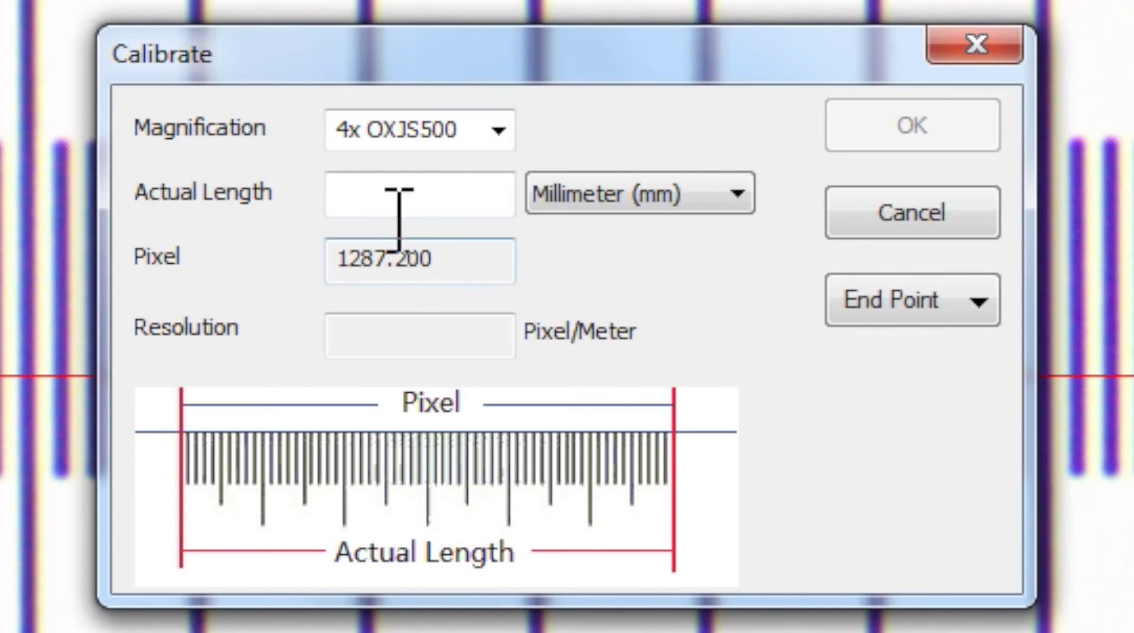
left_click(387, 186)
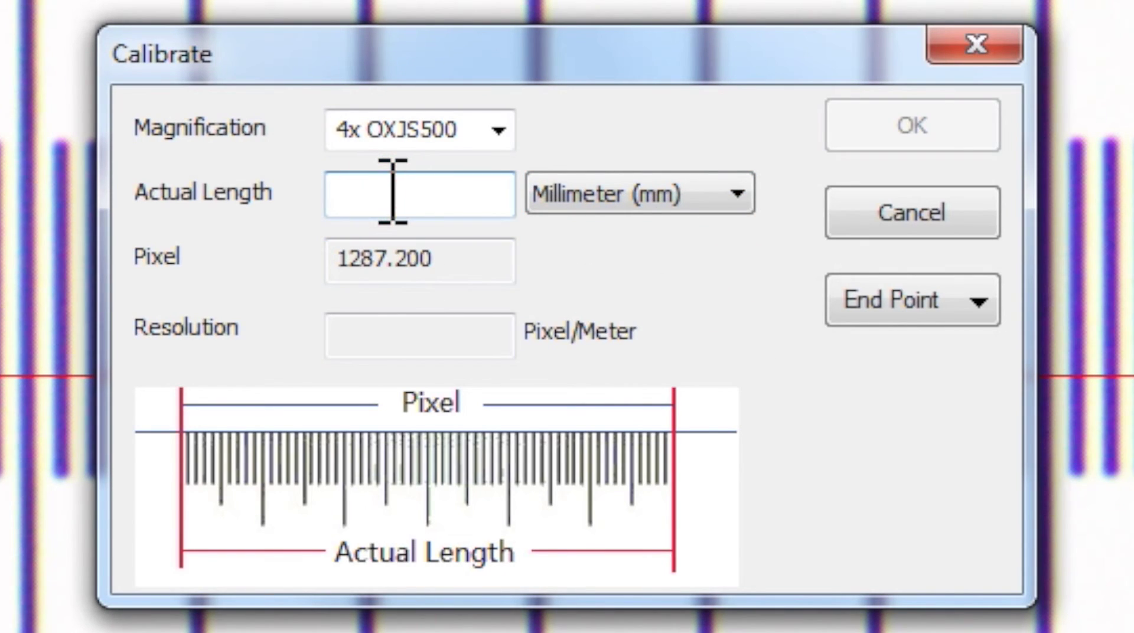
type("1")
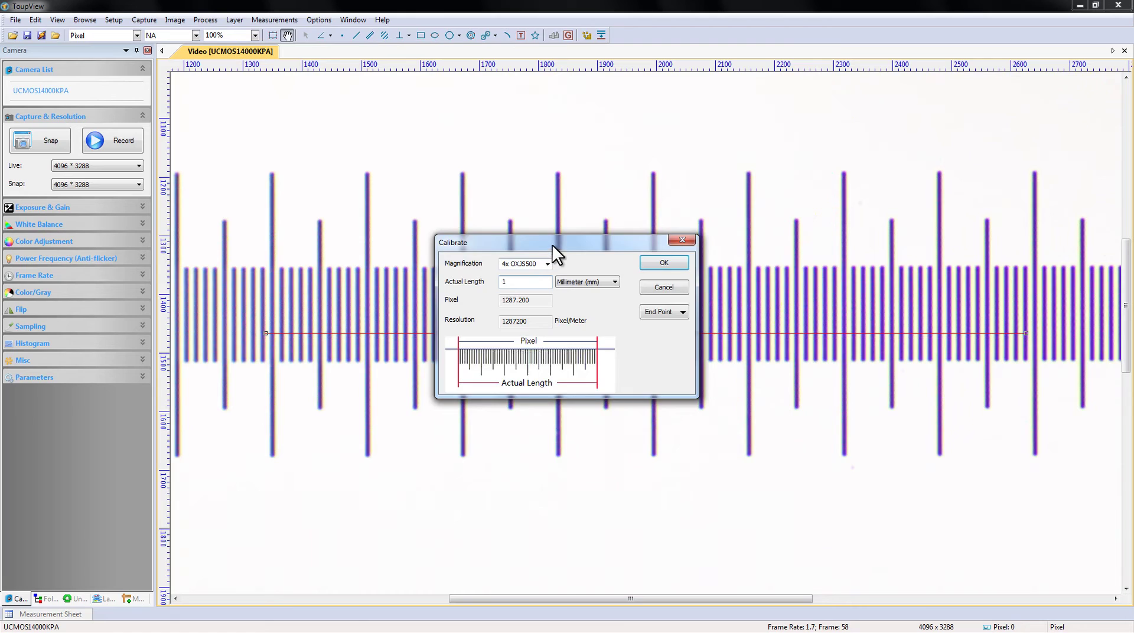
Stretch the calibration line roughly from the first to the last division of the micrometer scale, keeping the dialog clear of the line.
left_click_drag(507, 74, 803, 97)
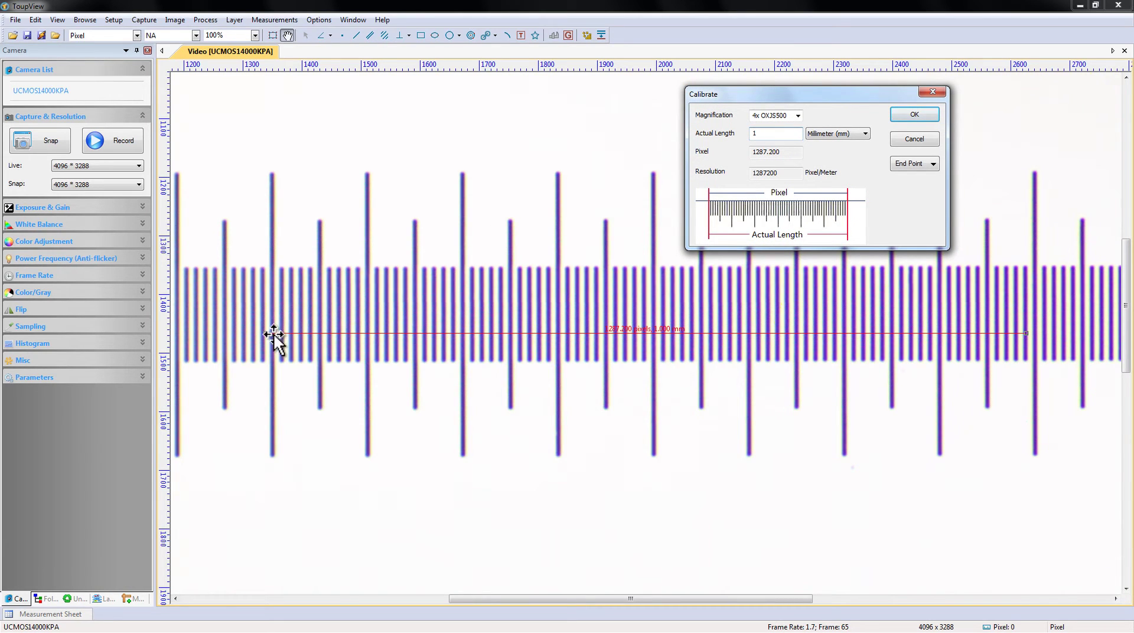
left_click_drag(262, 333, 171, 317)
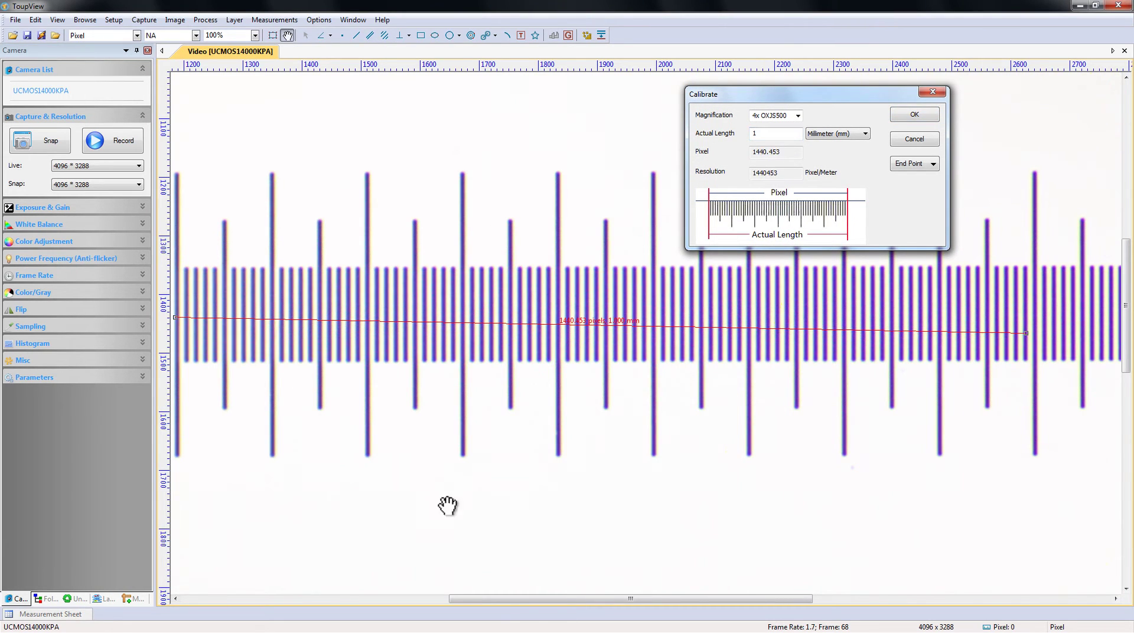
left_click_drag(549, 594, 627, 593)
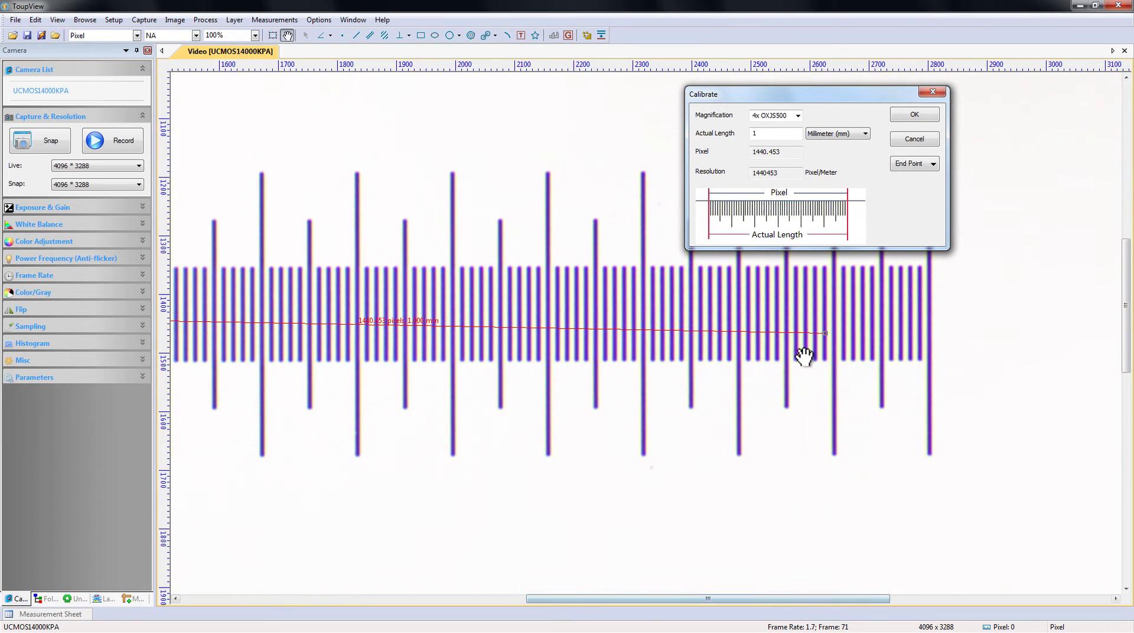
left_click_drag(826, 332, 932, 311)
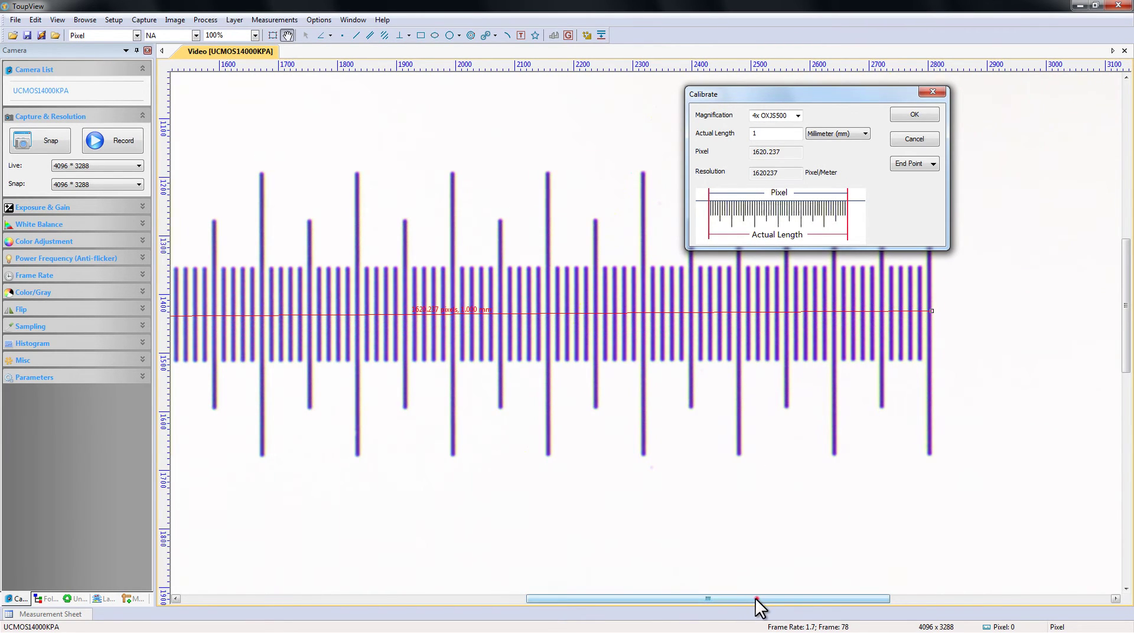
Fine-tune both line ends at 400% zoom onto the left edges of the scale's first and last divisions, and accept the calibration.
left_click_drag(756, 598, 527, 598)
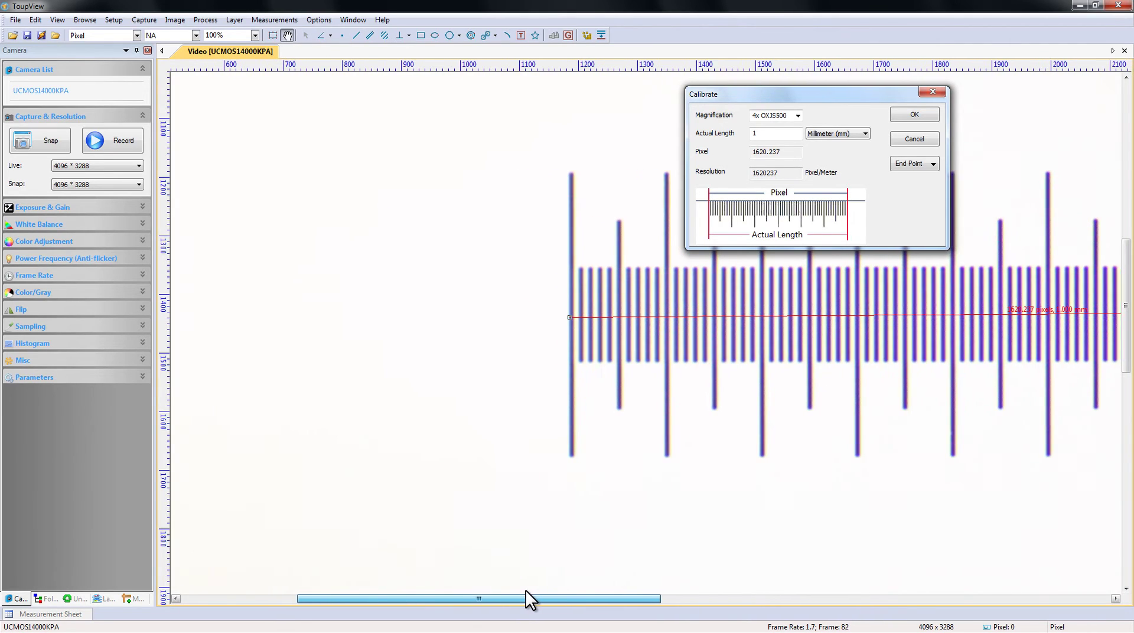
scroll(563, 333, "up", 4)
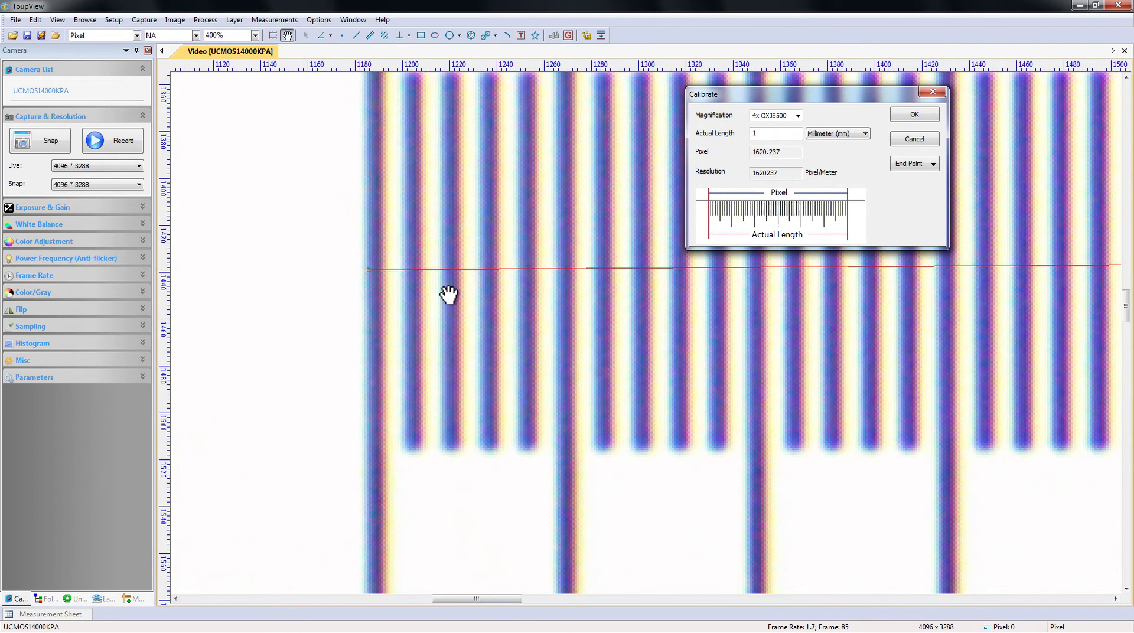
left_click_drag(368, 271, 364, 270)
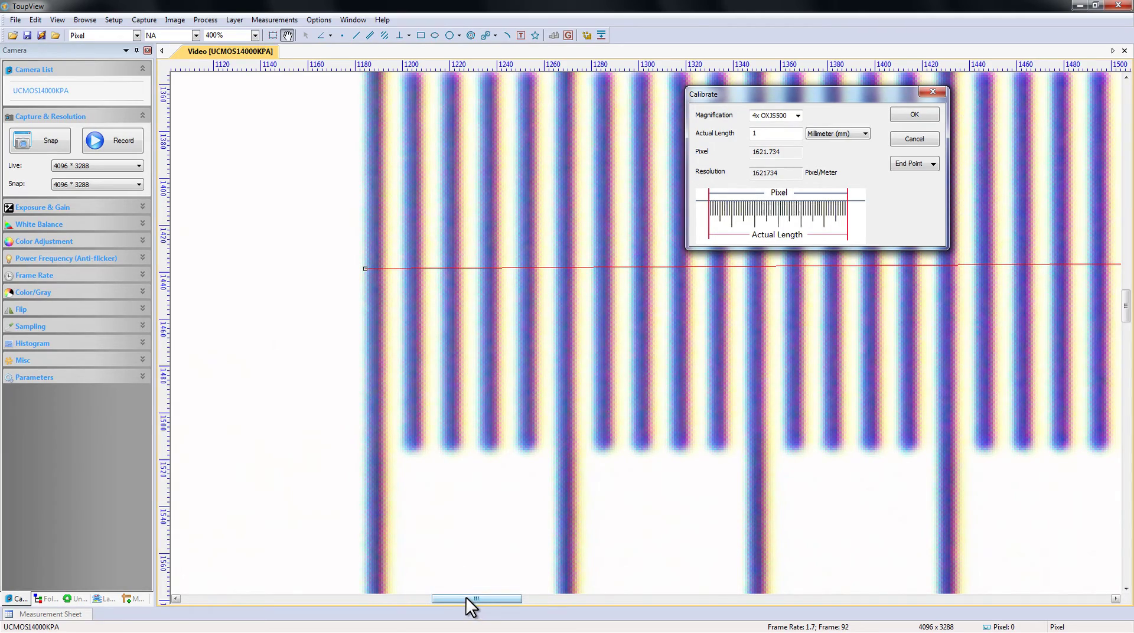
left_click_drag(466, 597, 834, 564)
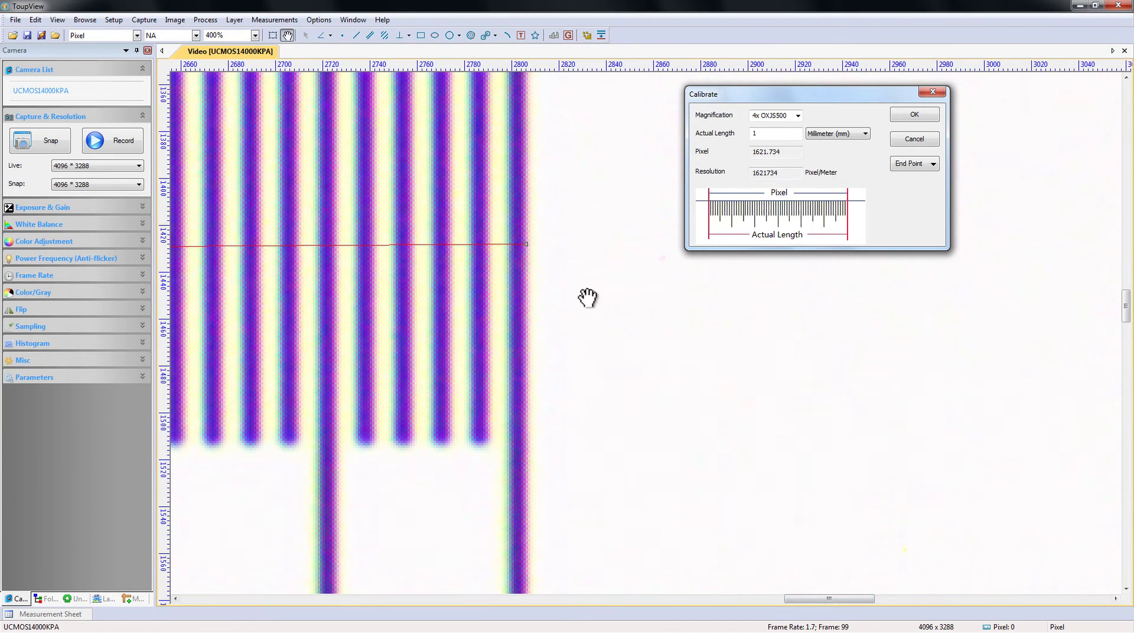
left_click_drag(526, 244, 510, 241)
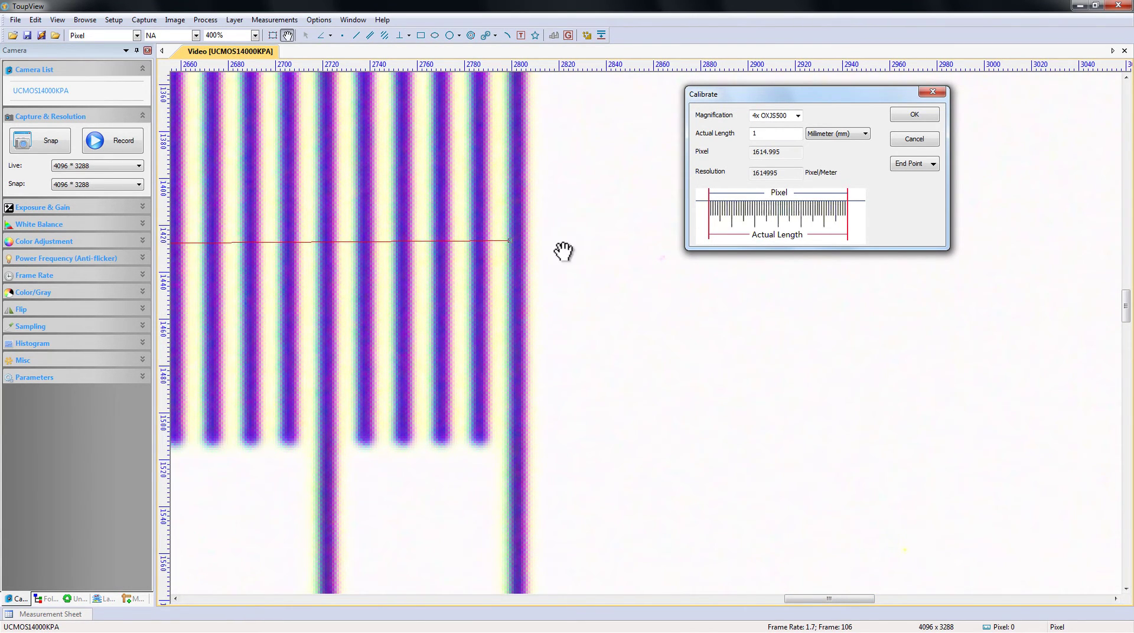
scroll(579, 253, "down", 2)
scroll(583, 258, "down", 1)
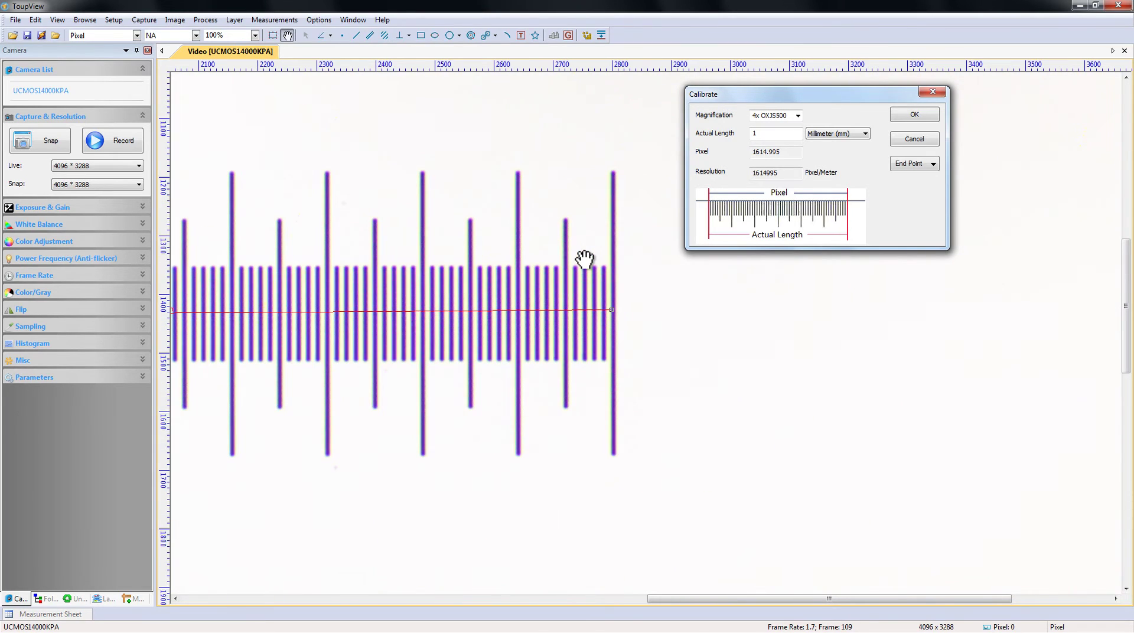
left_click_drag(874, 598, 676, 594)
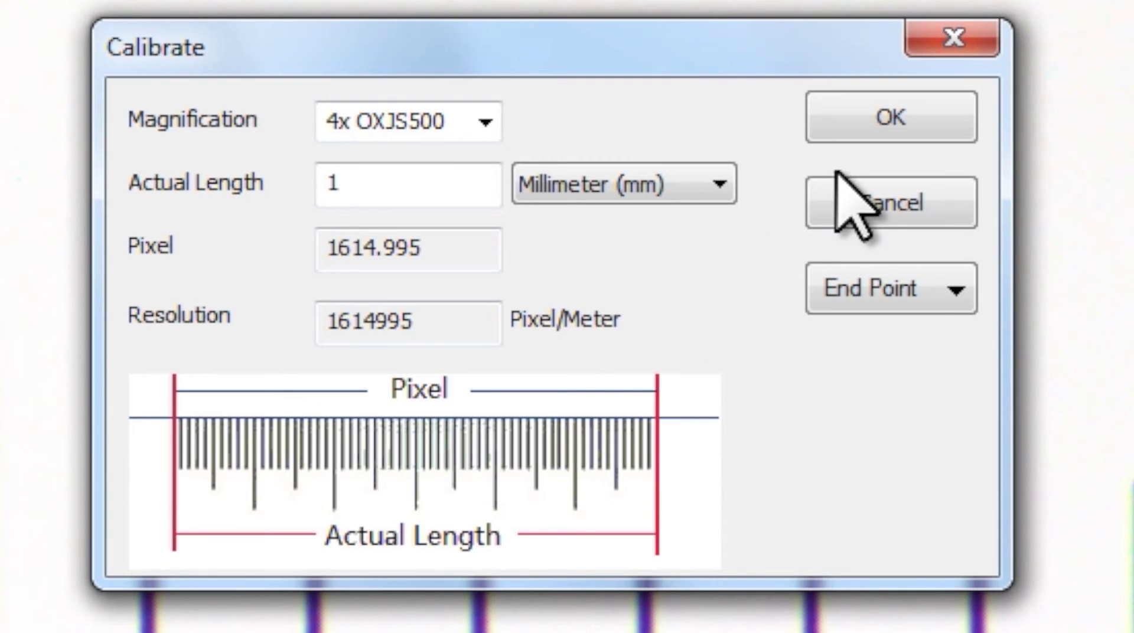
left_click(920, 120)
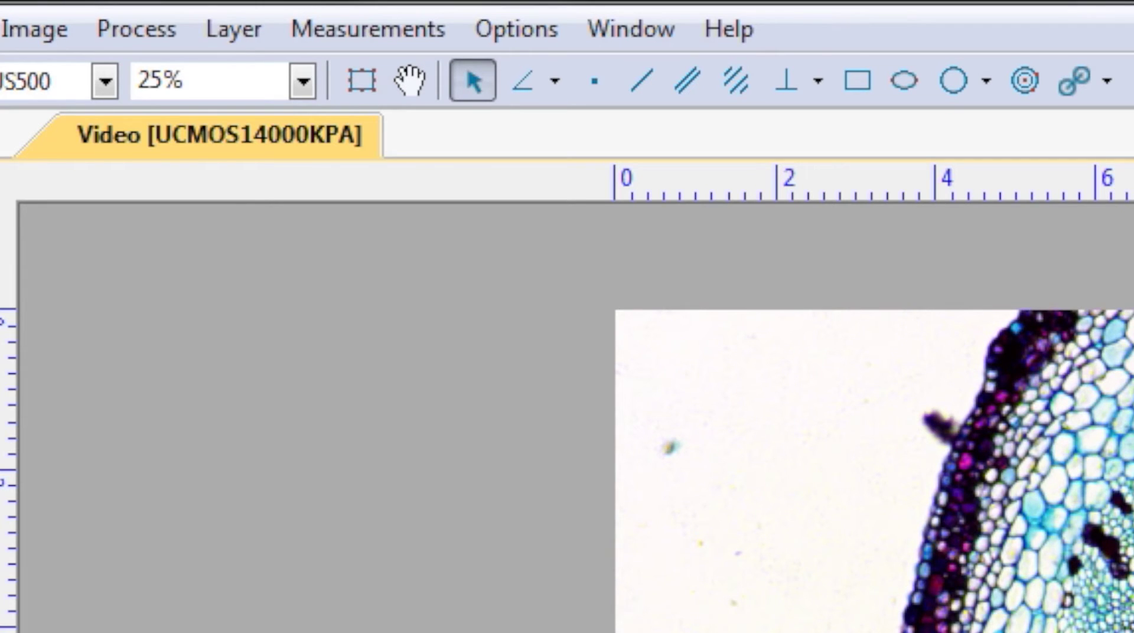
Check the list of saved magnifications for the new calibration and its resolution.
left_click(547, 30)
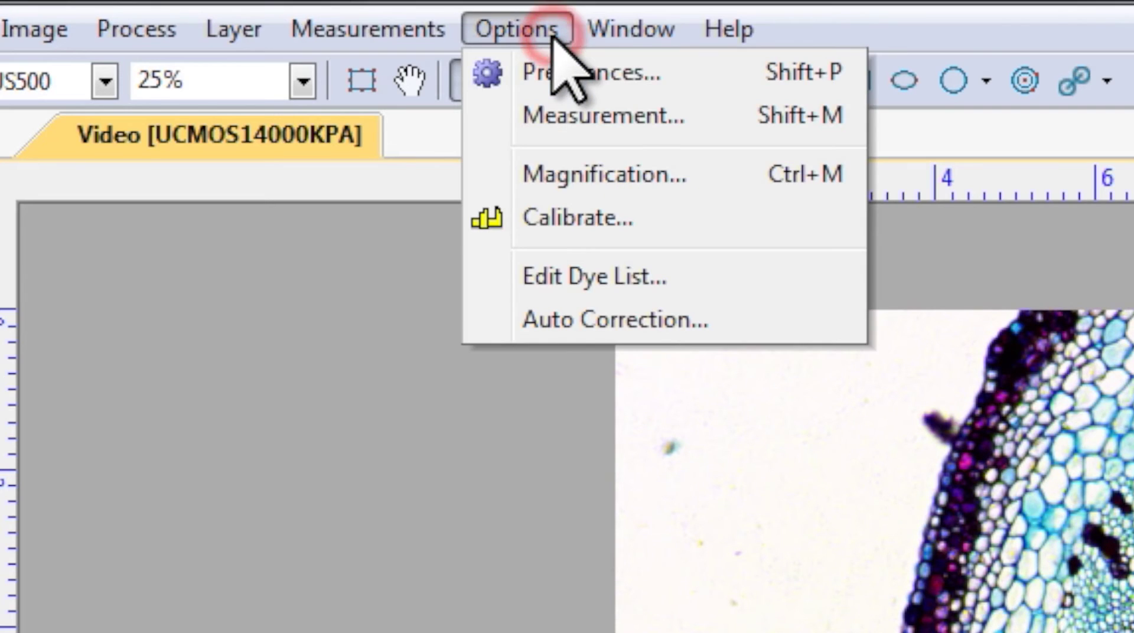
left_click(723, 173)
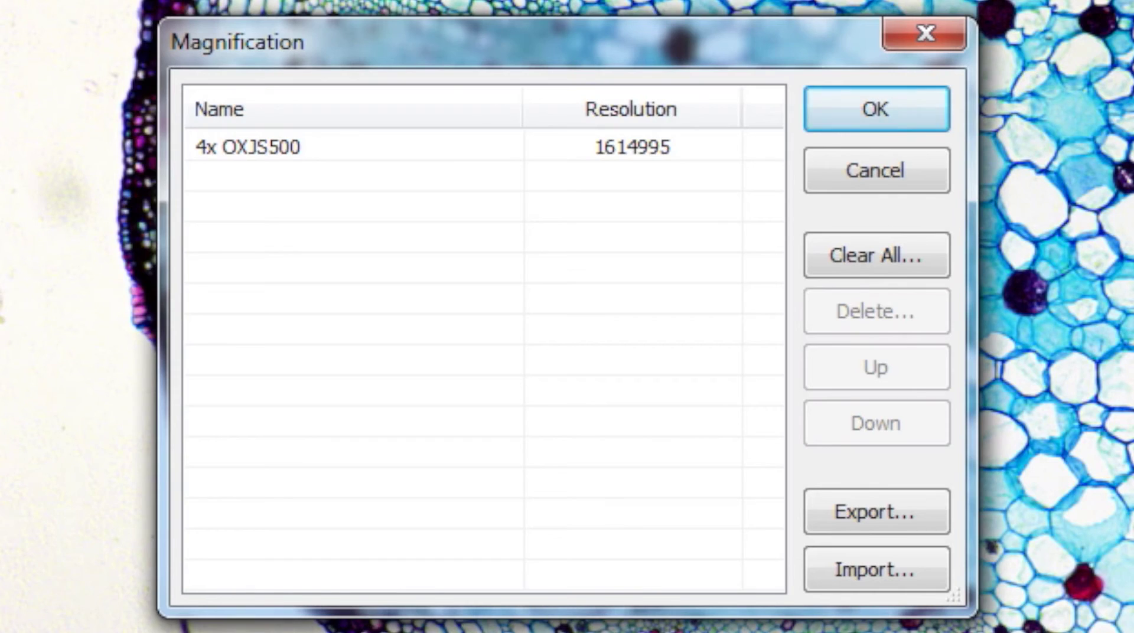
left_click(882, 108)
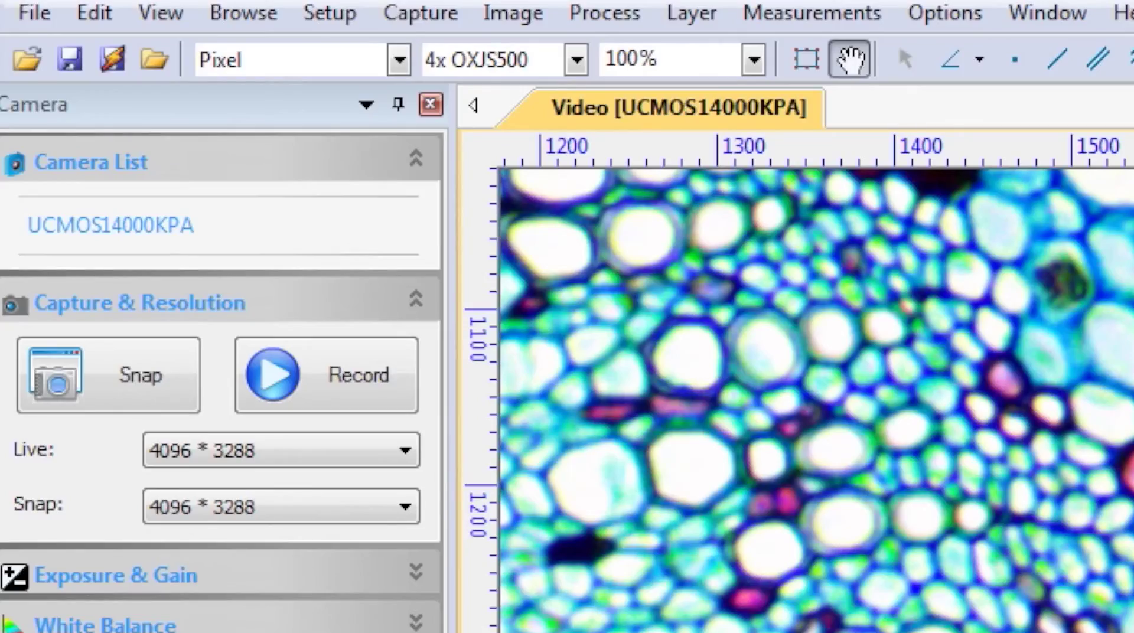
Set the measurement unit to Nanometer (nm) and select the 4x OXJS500 magnification.
left_click(400, 59)
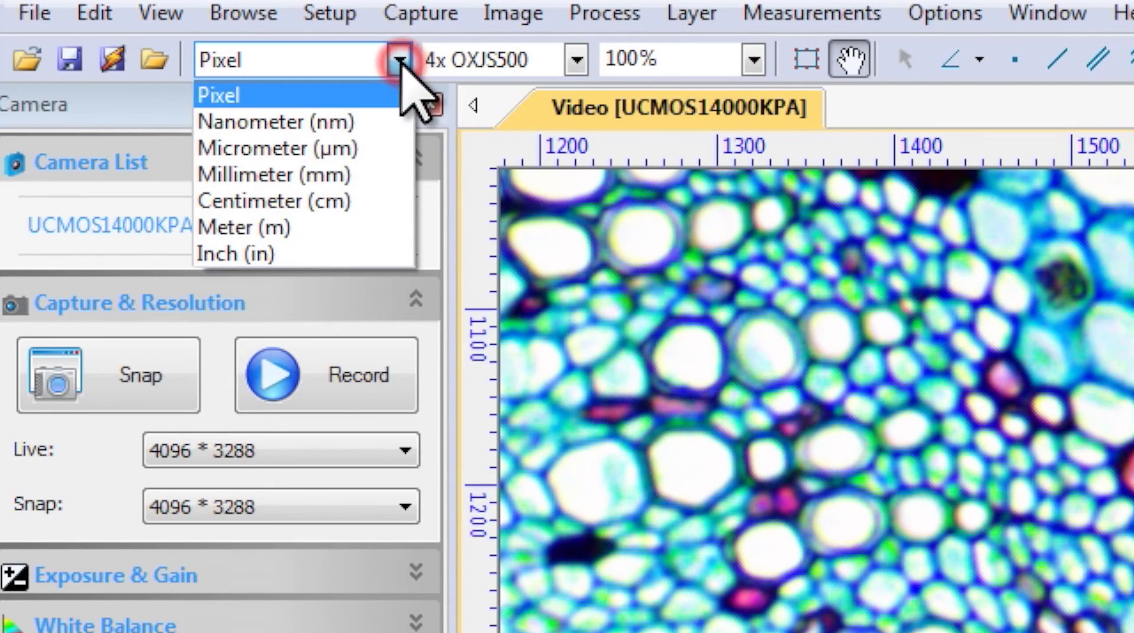
left_click(393, 121)
left_click(577, 59)
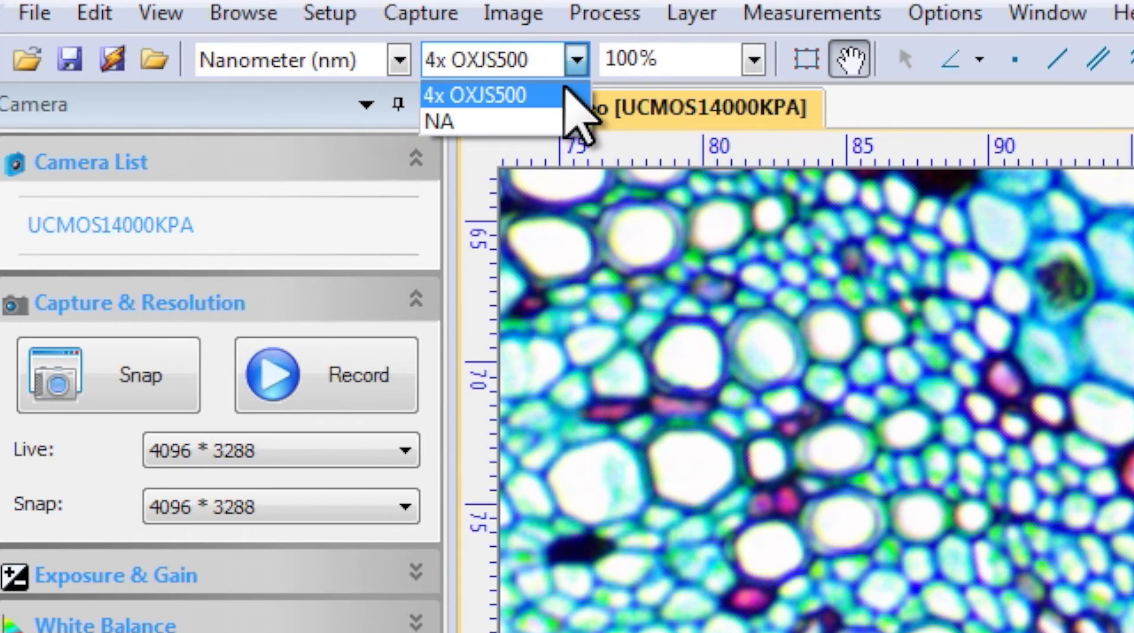
left_click(568, 98)
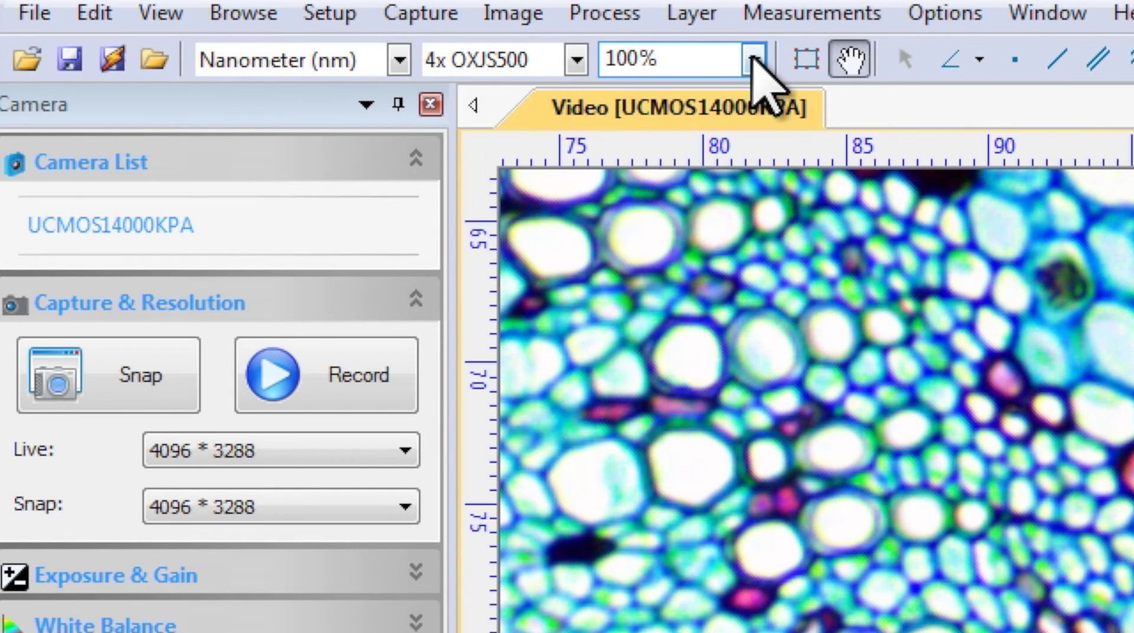
Add a 1 mm scale bar to the live specimen view at 25% zoom.
left_click(753, 57)
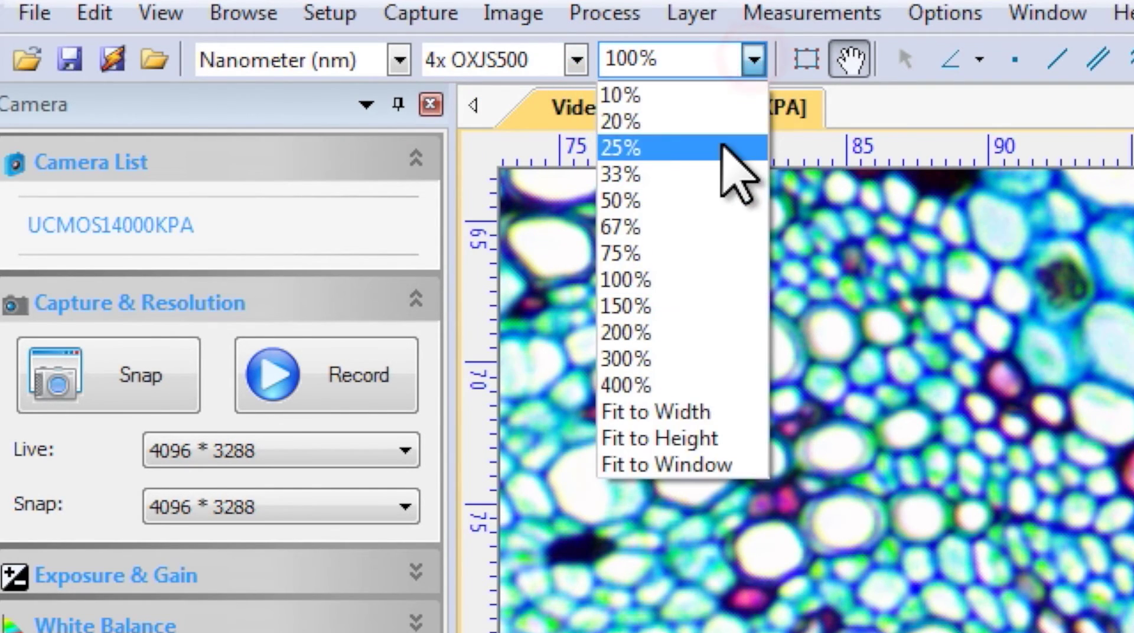
left_click(730, 145)
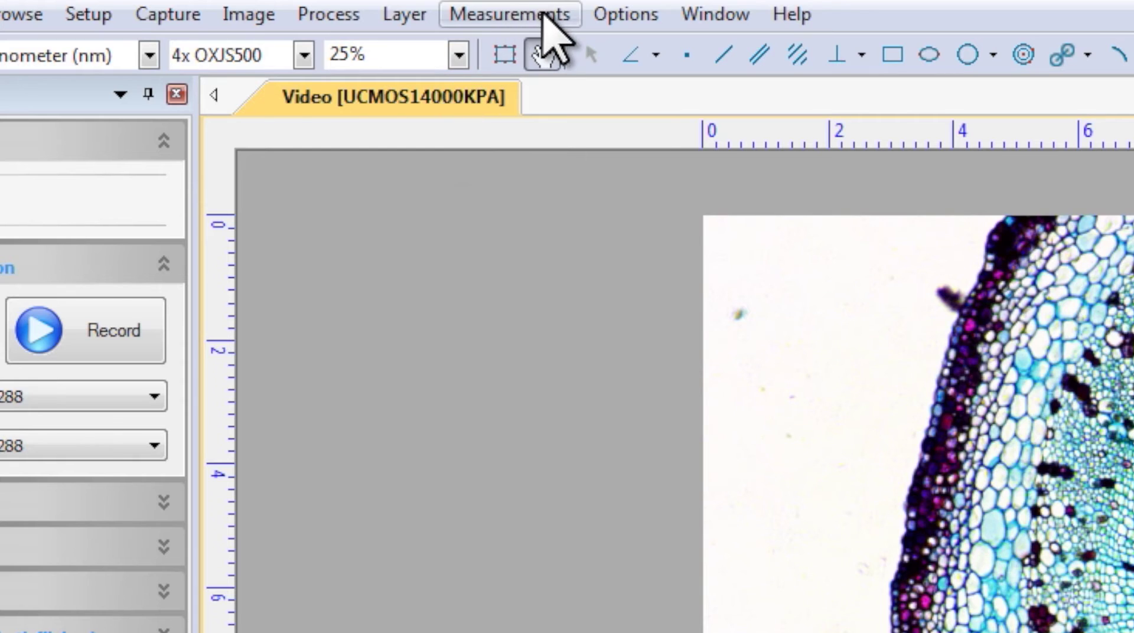
left_click(544, 13)
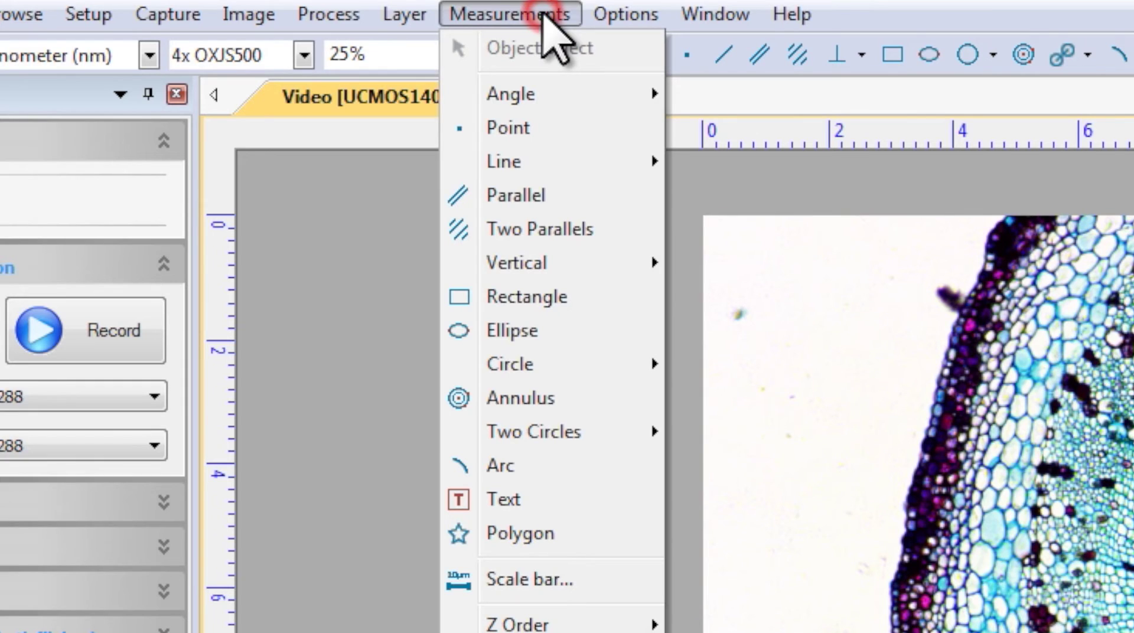
left_click(585, 582)
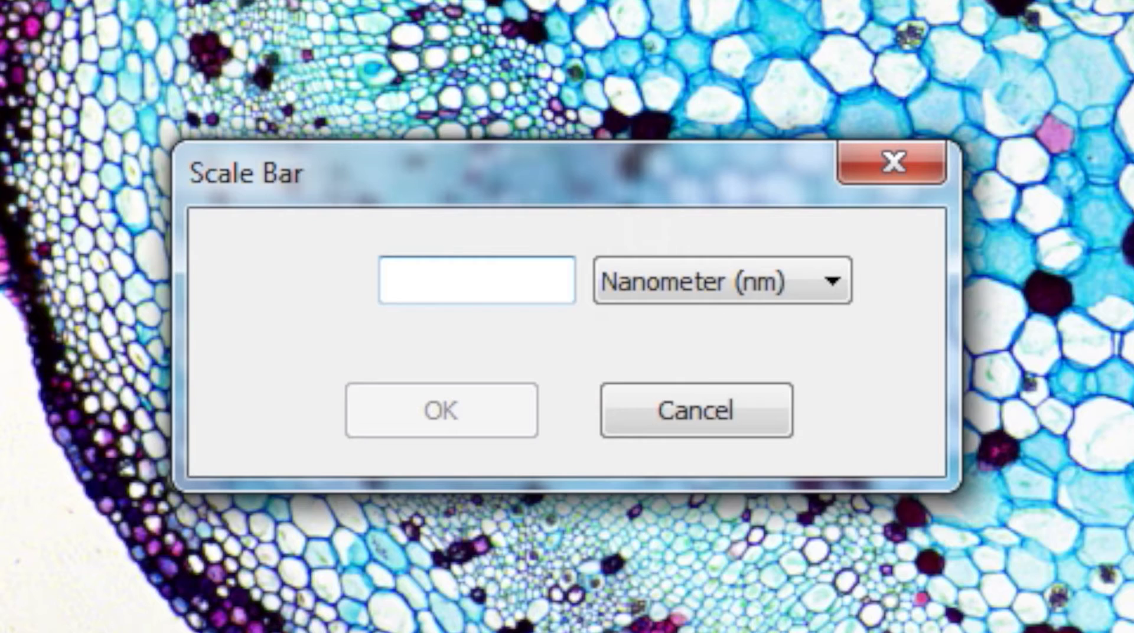
left_click(821, 275)
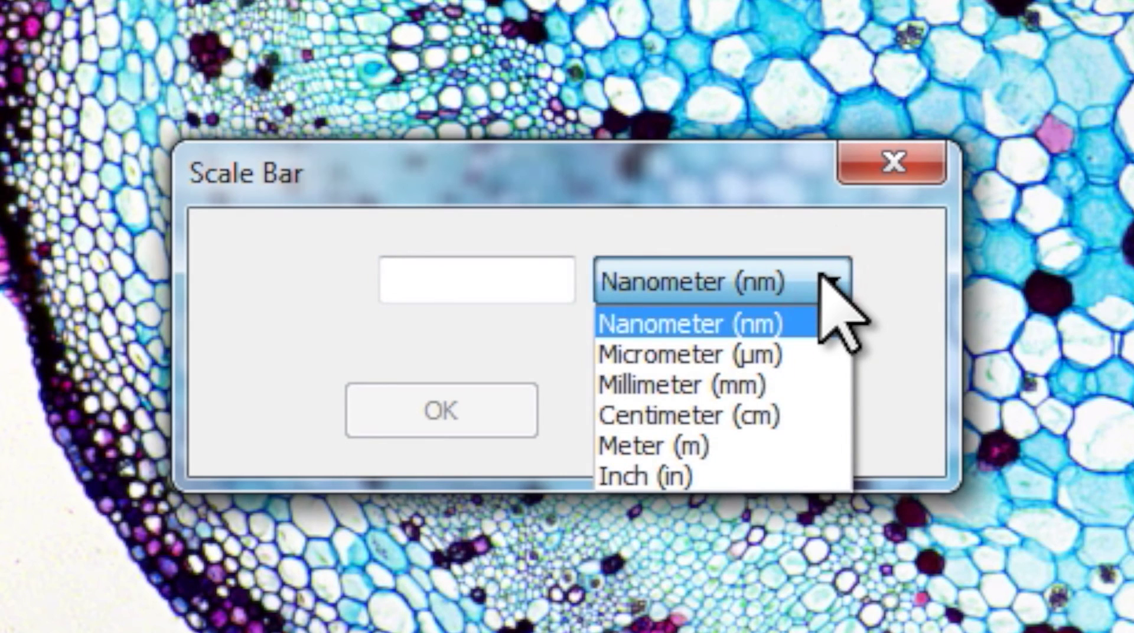
left_click(822, 383)
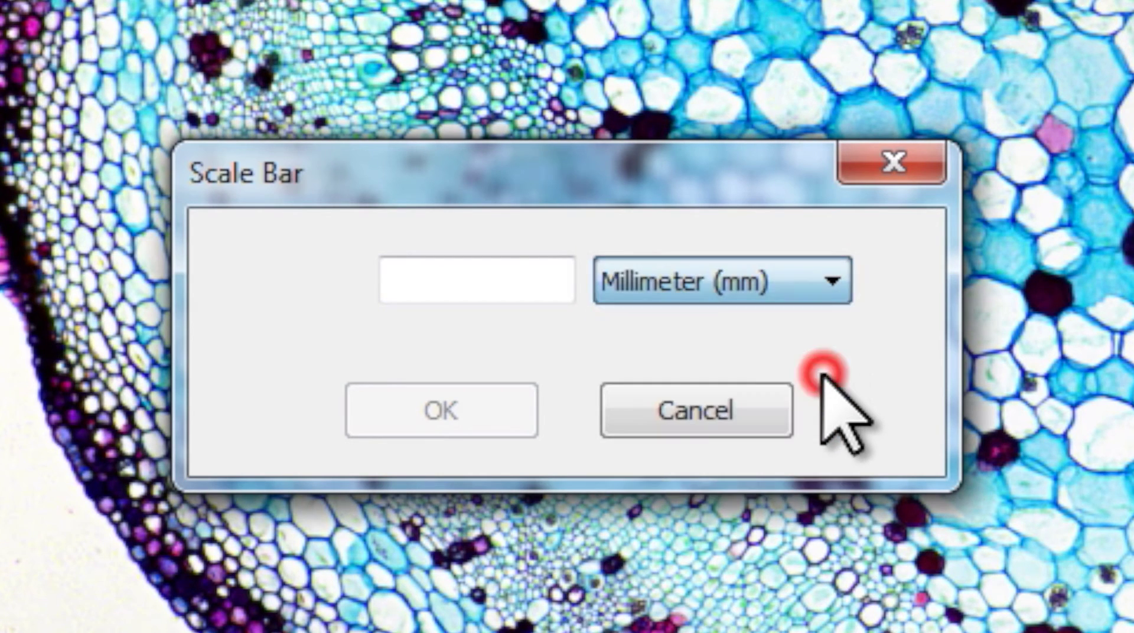
left_click(499, 278)
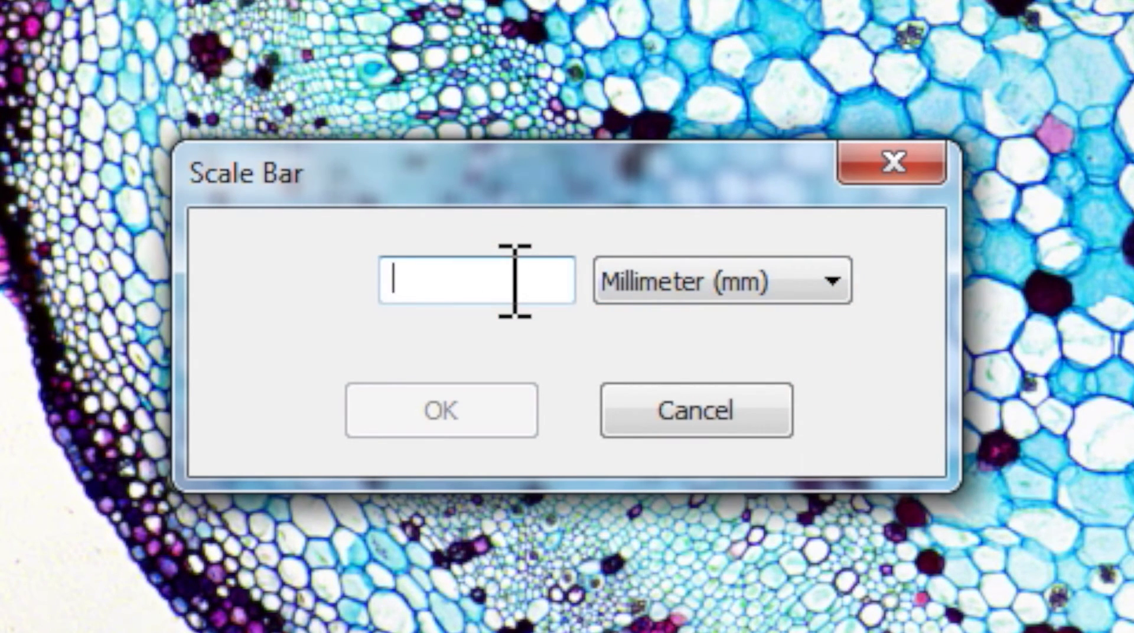
type("1")
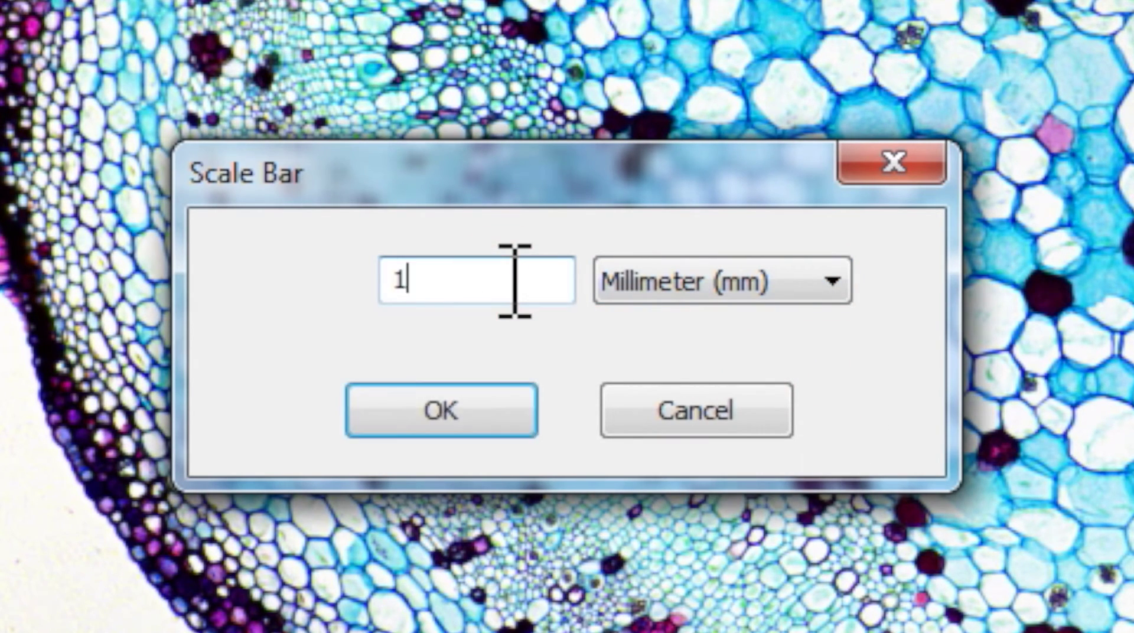
left_click(507, 408)
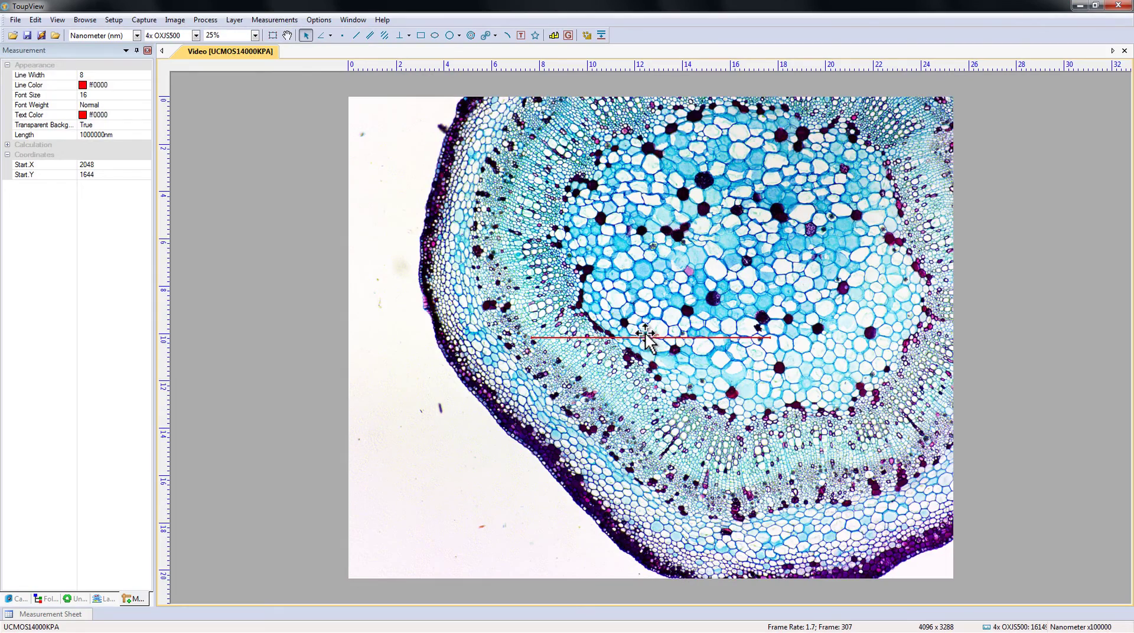
Place the scale bar in the blank area at the specimen image's lower left, with line width 16 and font size 70.
left_click_drag(646, 335, 480, 561)
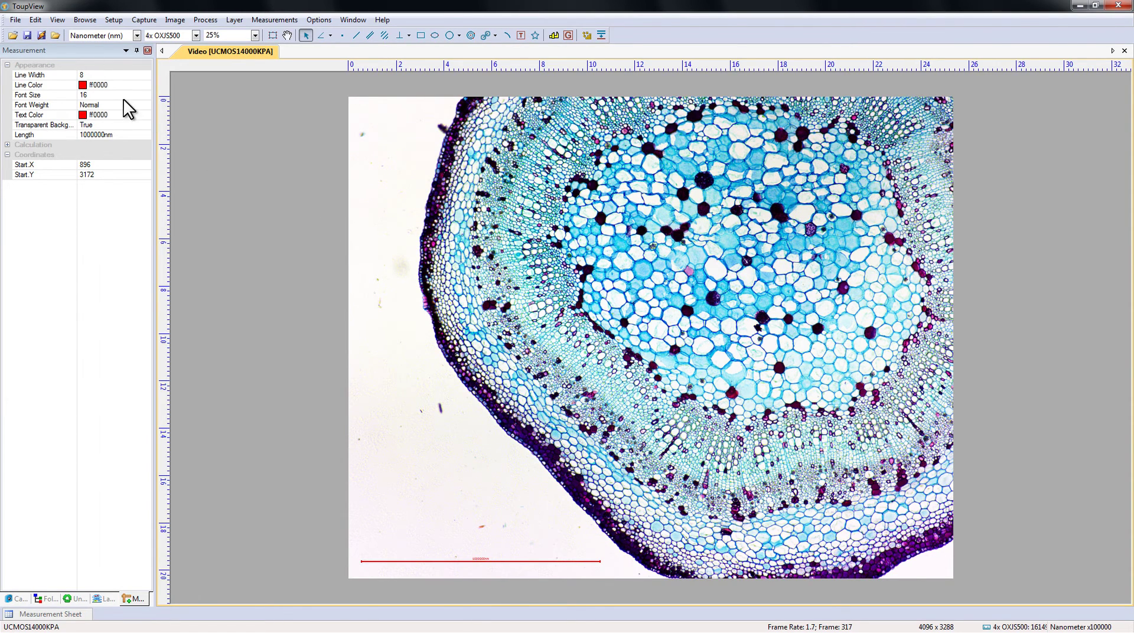
left_click(99, 96)
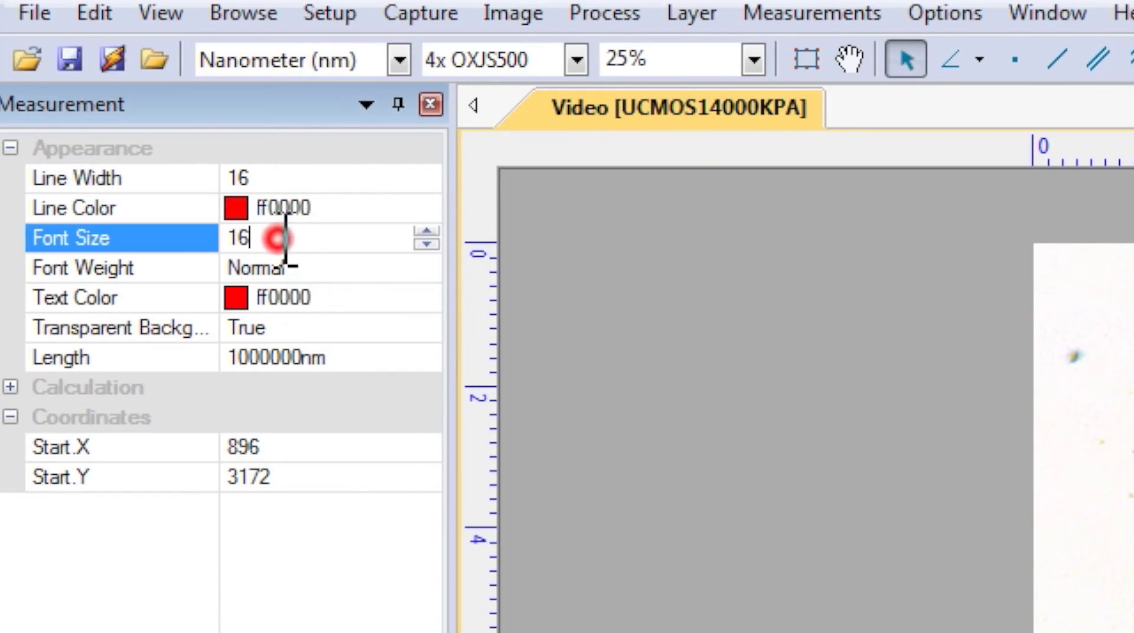
double_click(99, 95)
type("70")
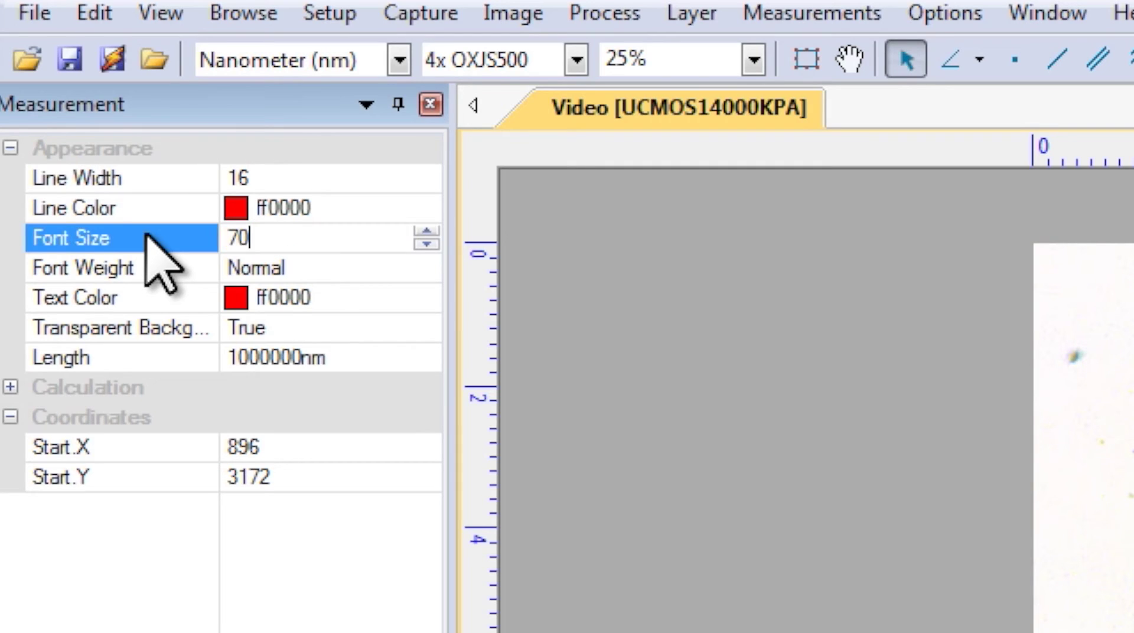
key("Return")
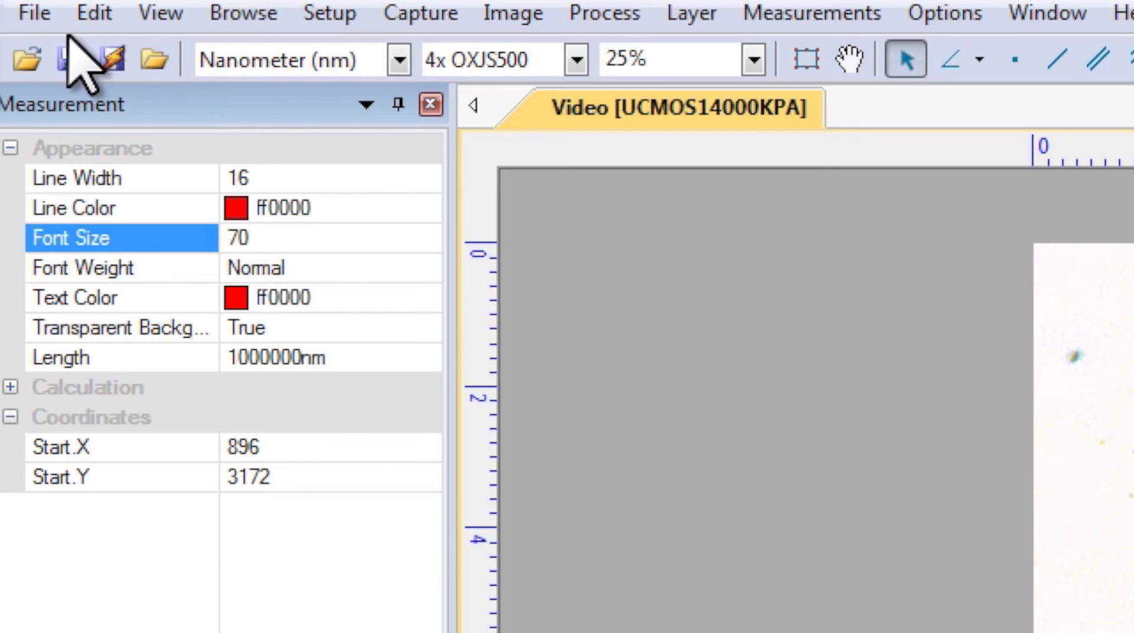
Check which file type is offered for saving the live video view, and leave without saving.
left_click(35, 13)
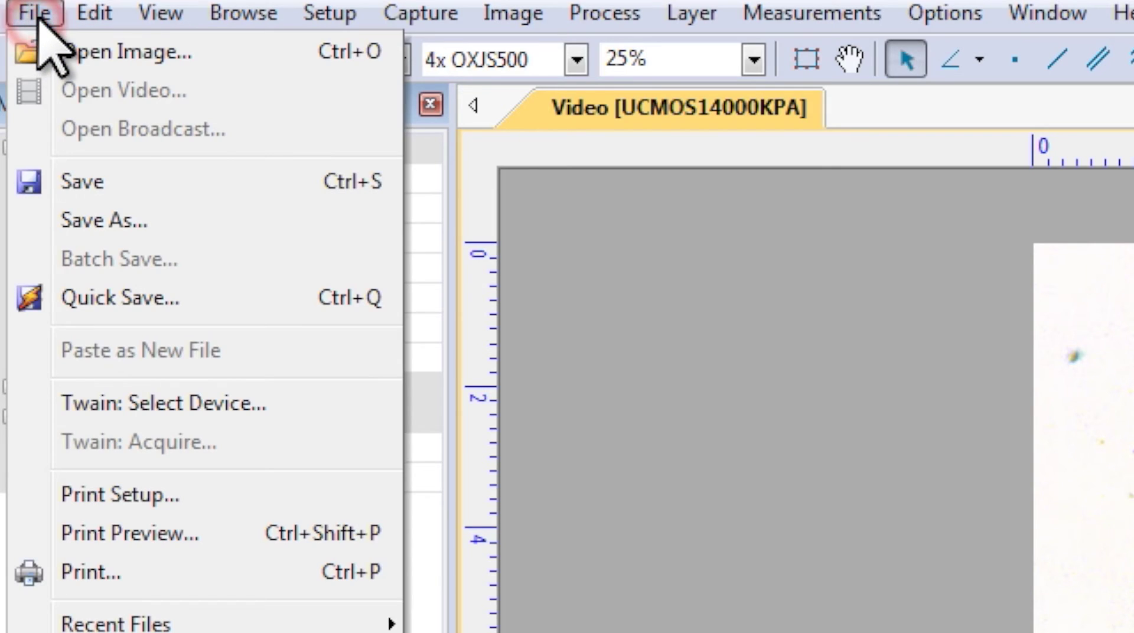
left_click(147, 228)
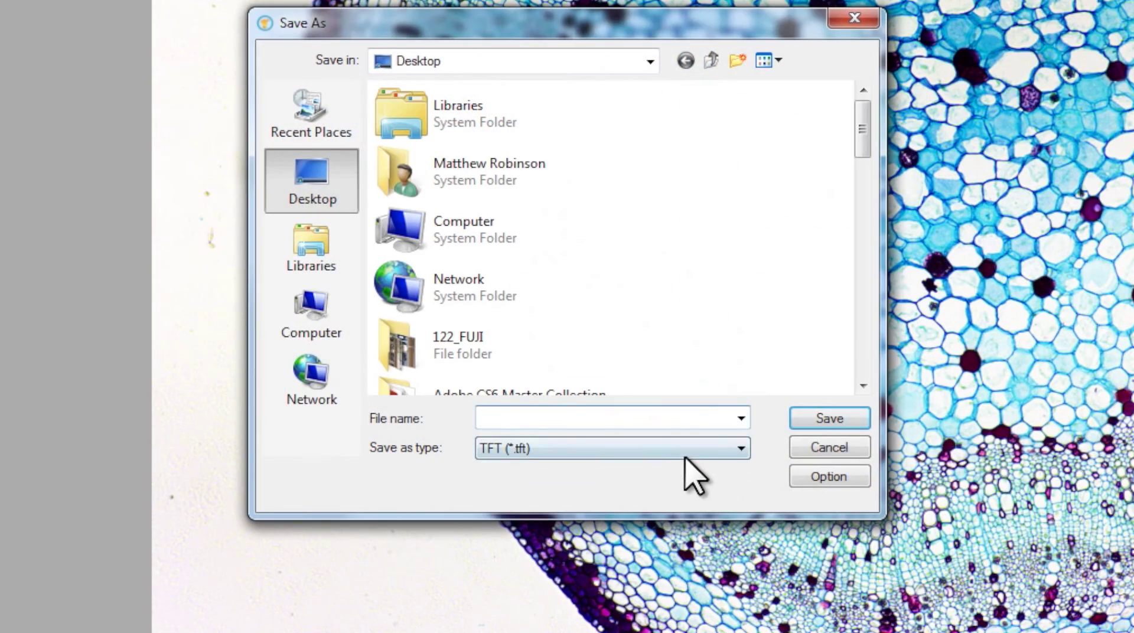
left_click(699, 452)
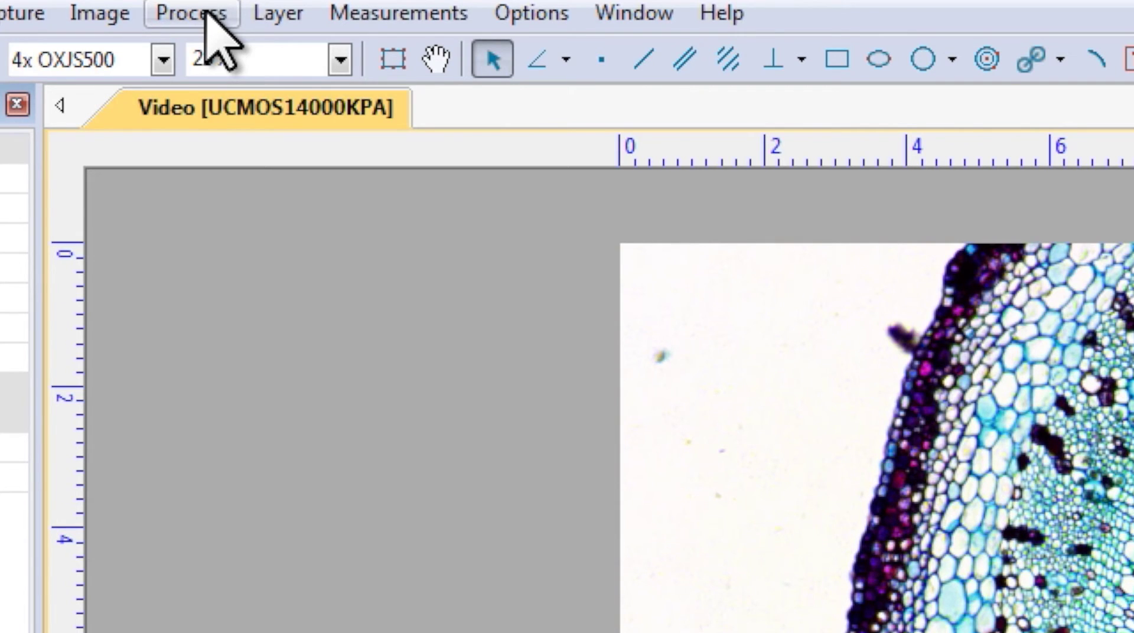
Export the scale bar layer and the live view to a new image, and check the scale bar in it.
left_click(293, 14)
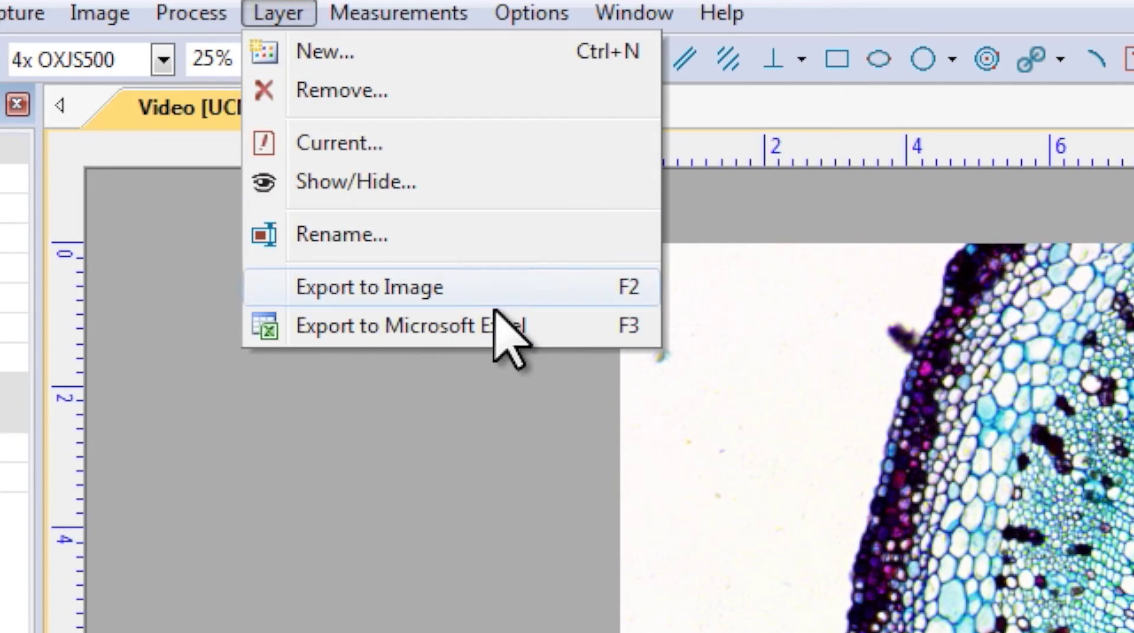
left_click(498, 287)
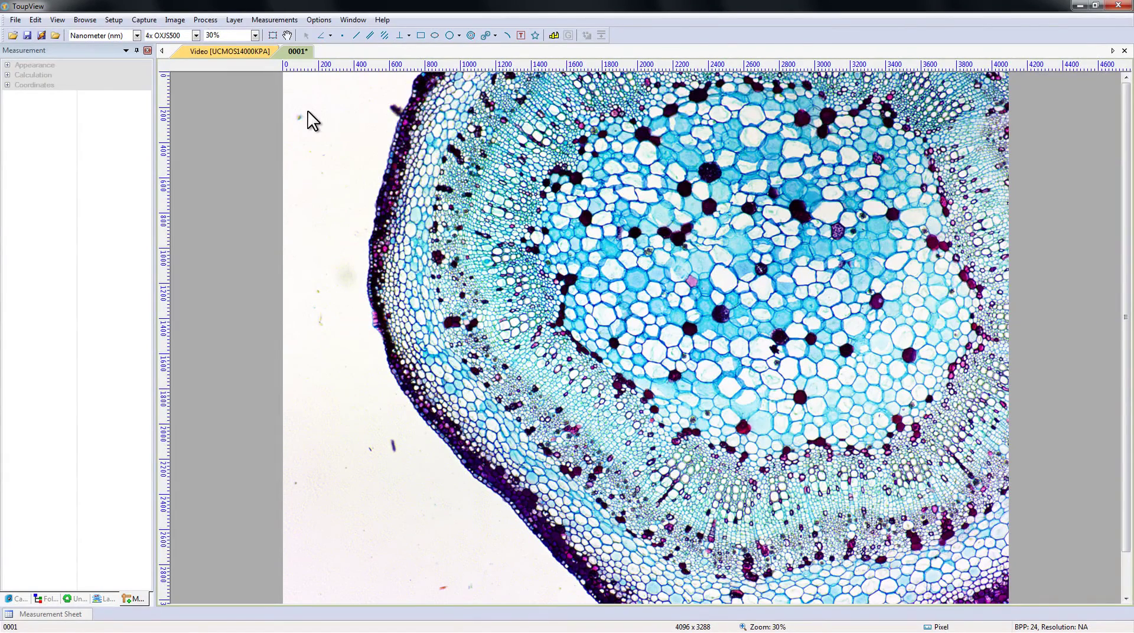
left_click_drag(1129, 306, 1127, 363)
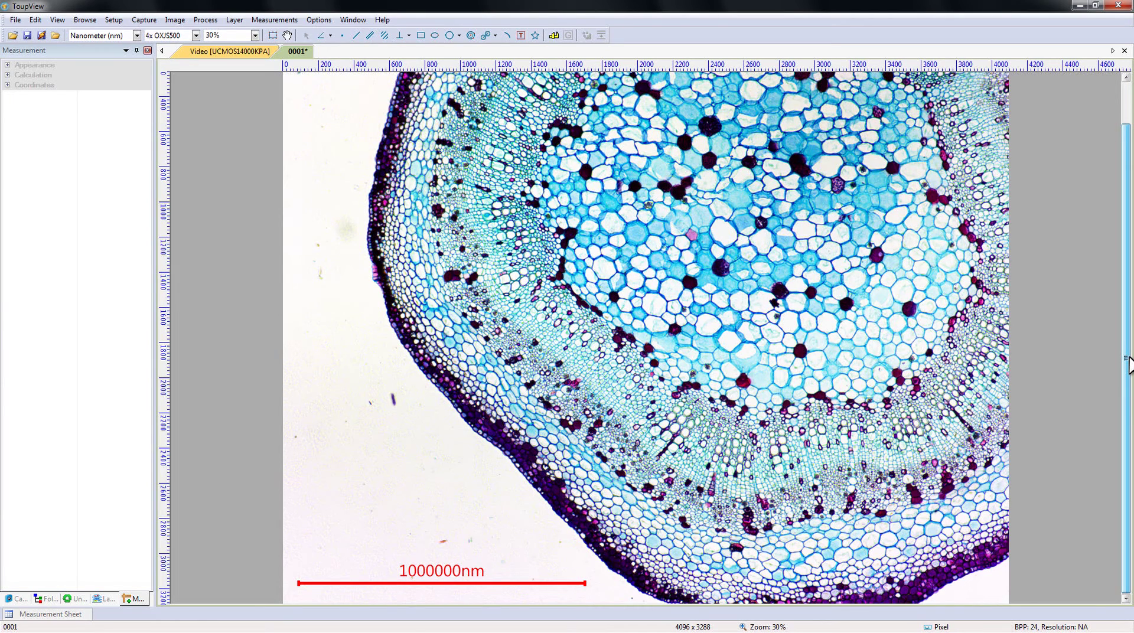
scroll(1129, 361, "up", 2)
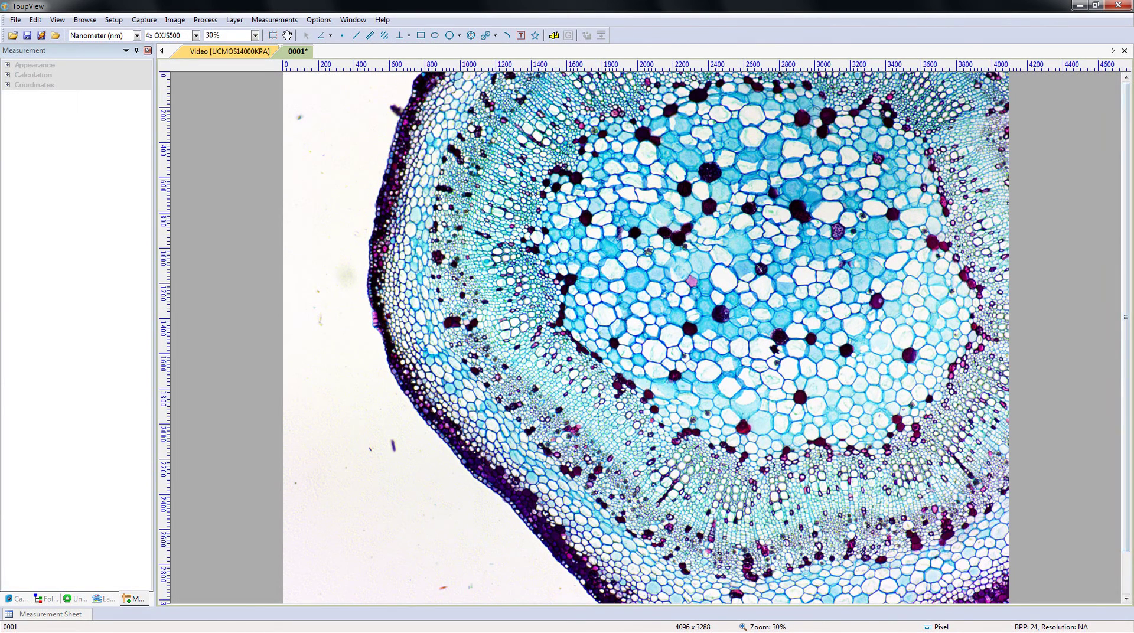
Choose JPEG as the file type for saving the exported image, and dismiss the dialog without saving.
left_click(14, 21)
left_click(60, 89)
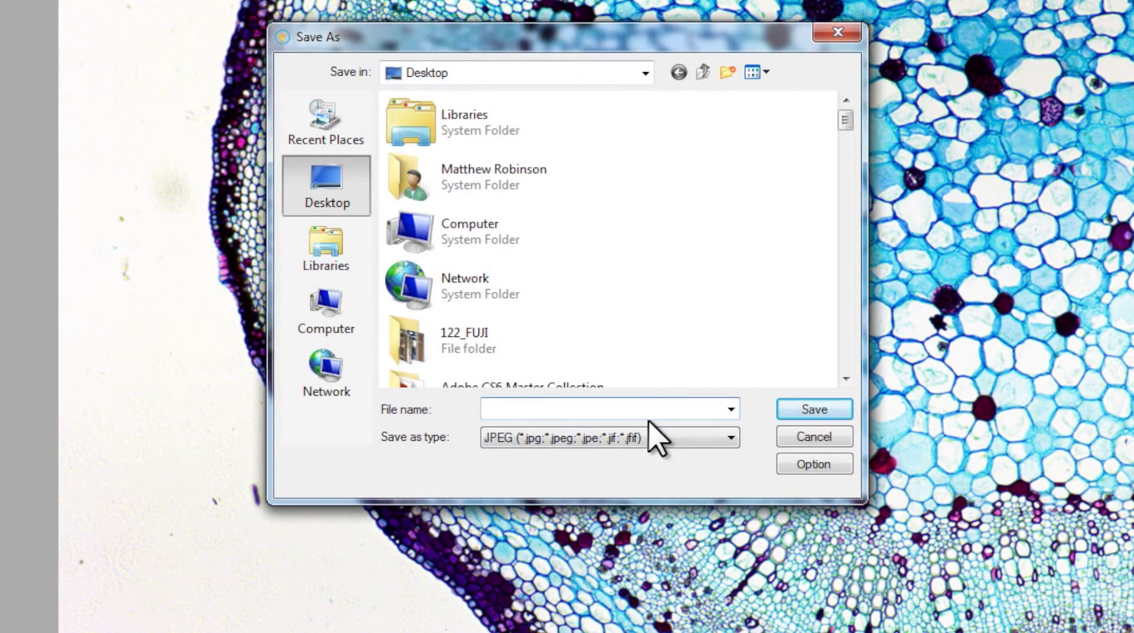
left_click(664, 437)
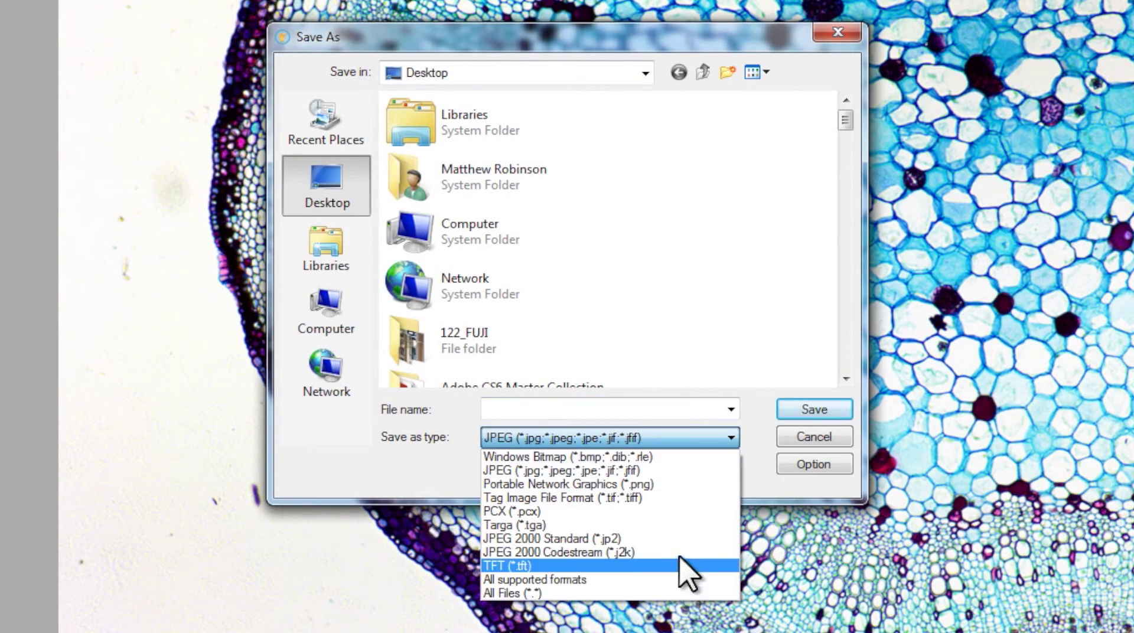
left_click(683, 471)
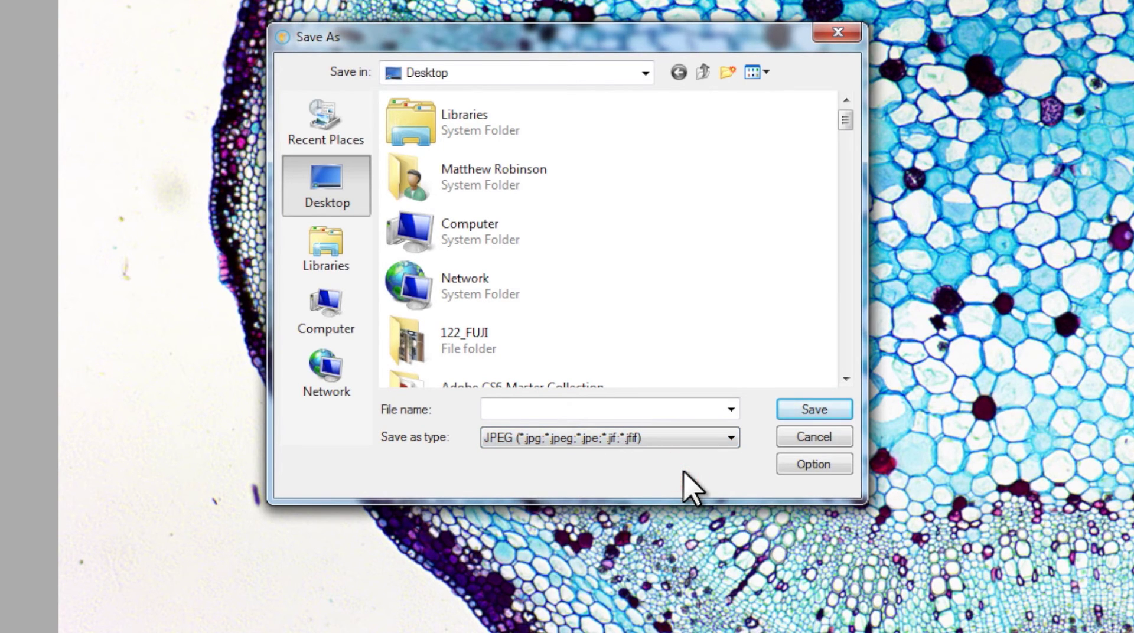
left_click(801, 438)
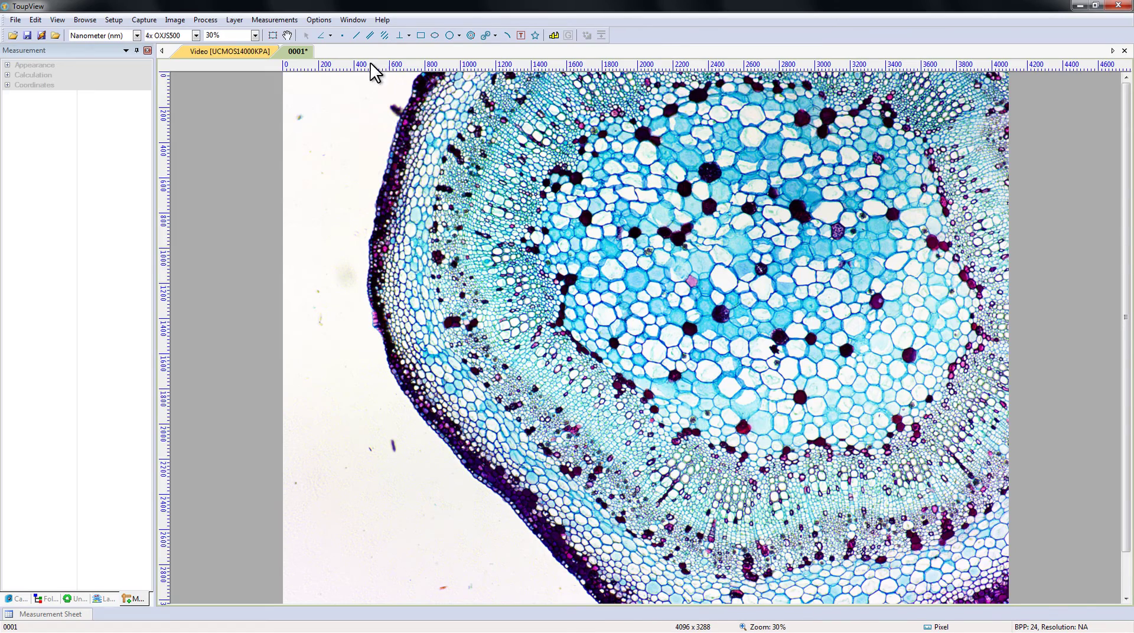
Draw a horizontal measurement line about 89,164 nm long across a central cell in the live video, and move its label below the line.
left_click(221, 51)
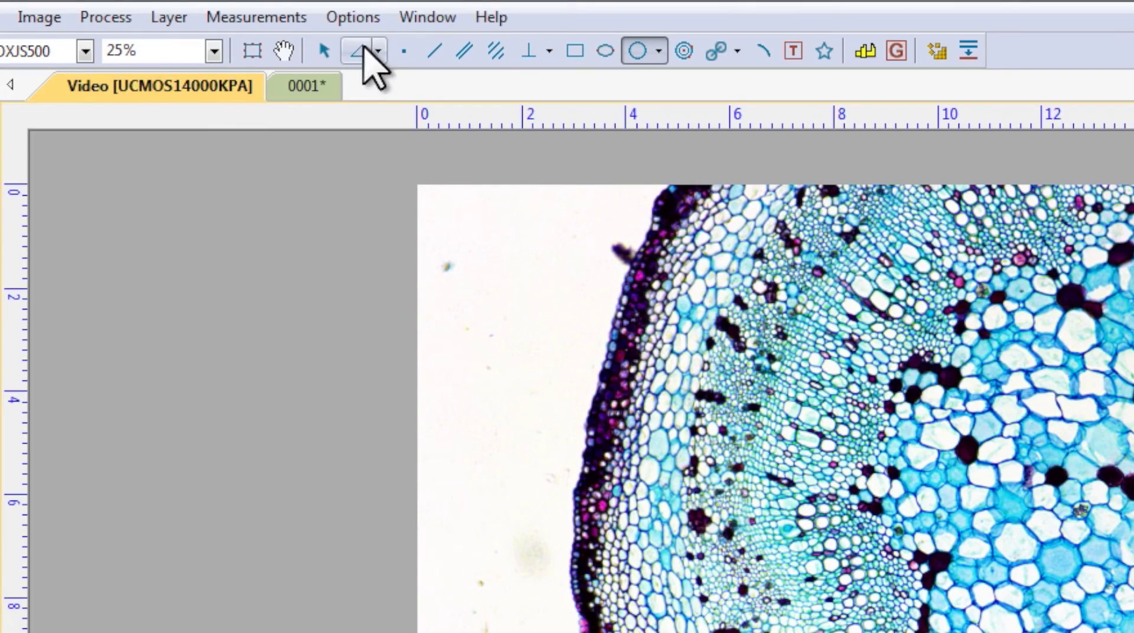
left_click(436, 51)
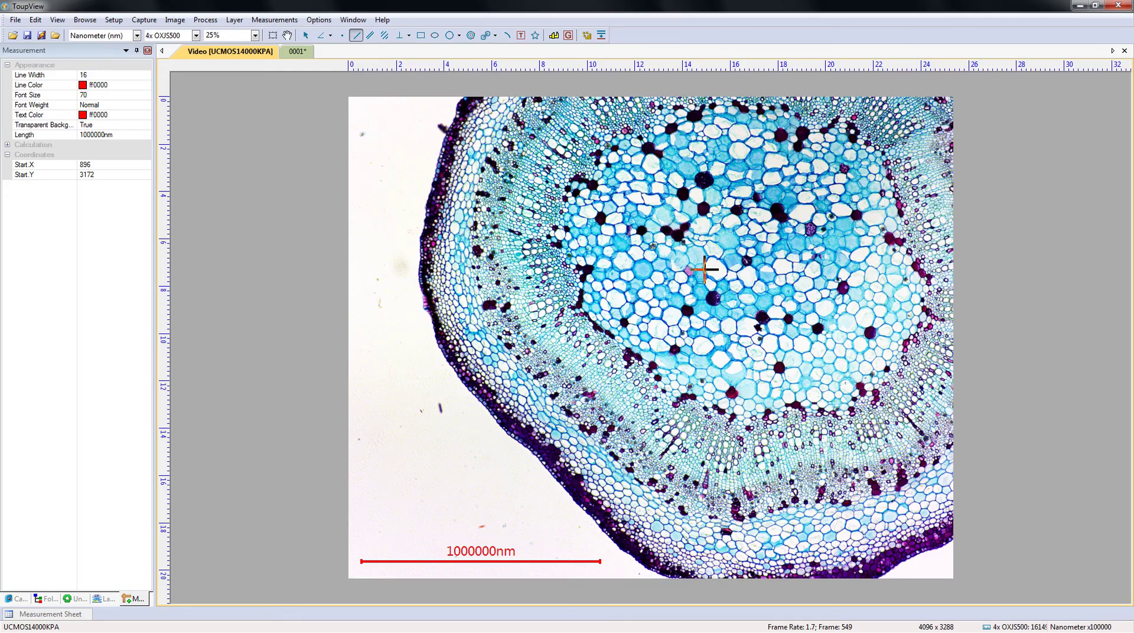
left_click_drag(705, 271, 726, 271)
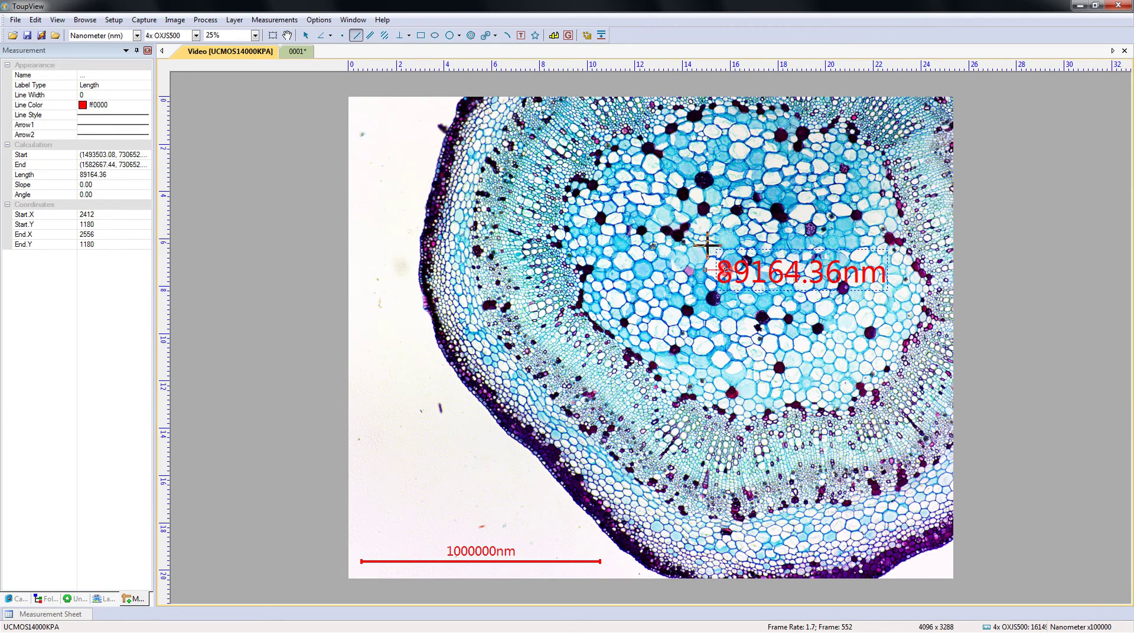
left_click(305, 36)
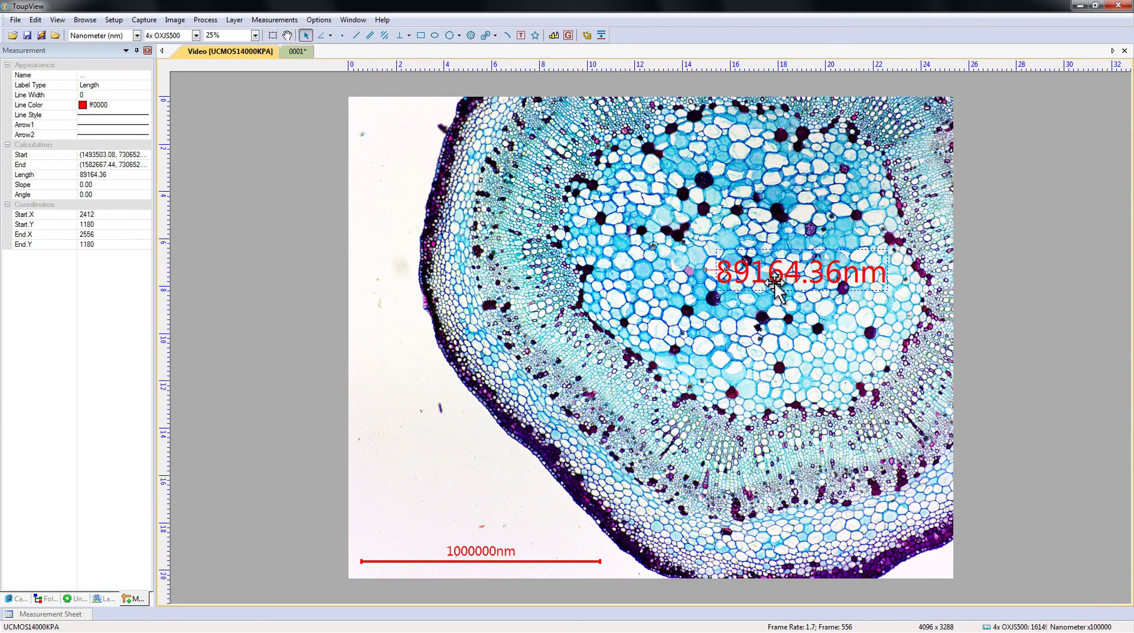
left_click_drag(774, 276, 707, 295)
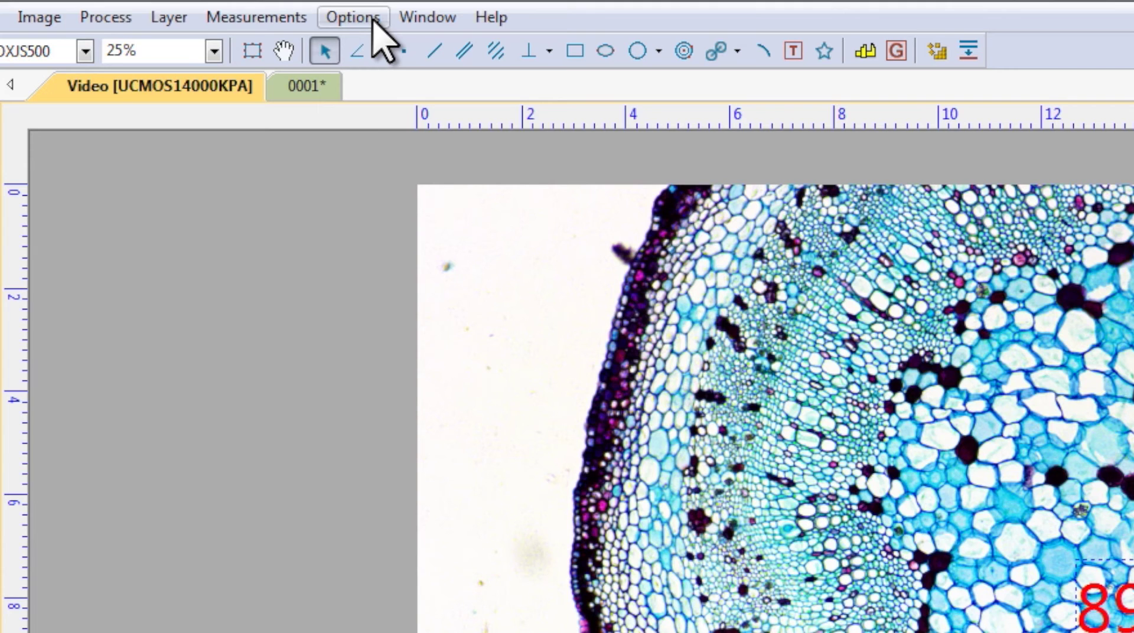
Turn on Capture with Measurement in the capture preferences and apply the setting.
left_click(329, 20)
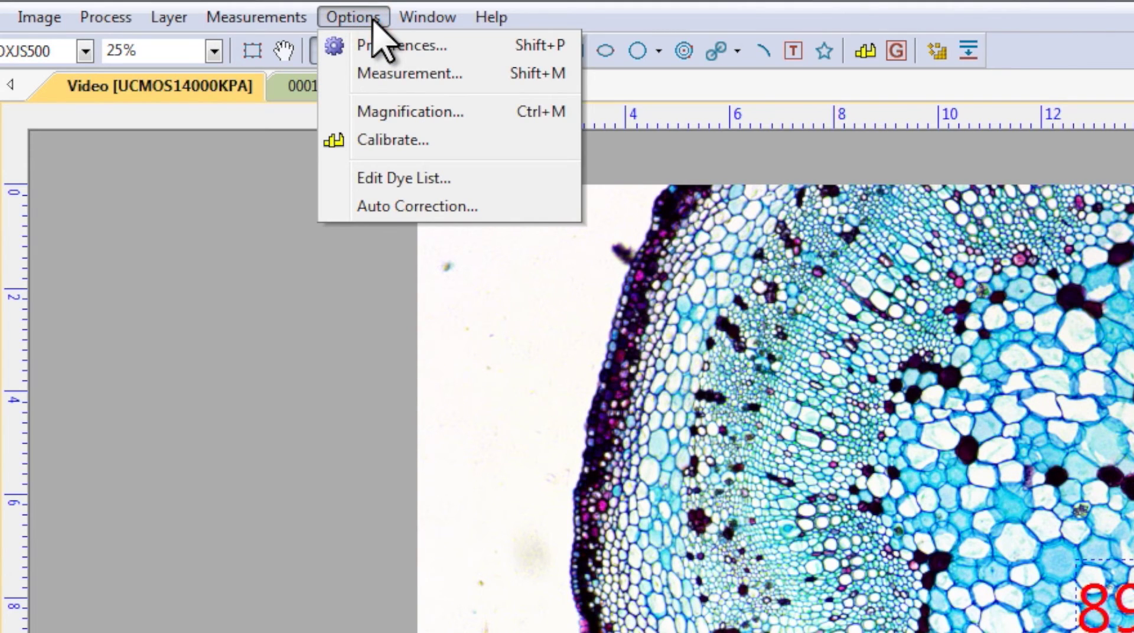
left_click(381, 45)
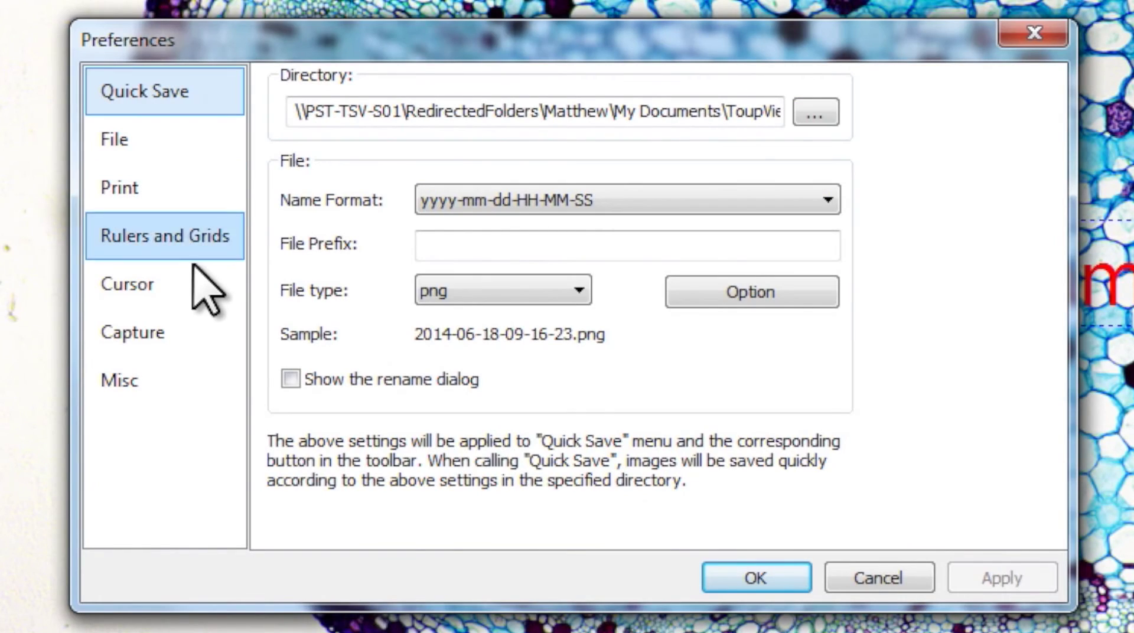
left_click(201, 330)
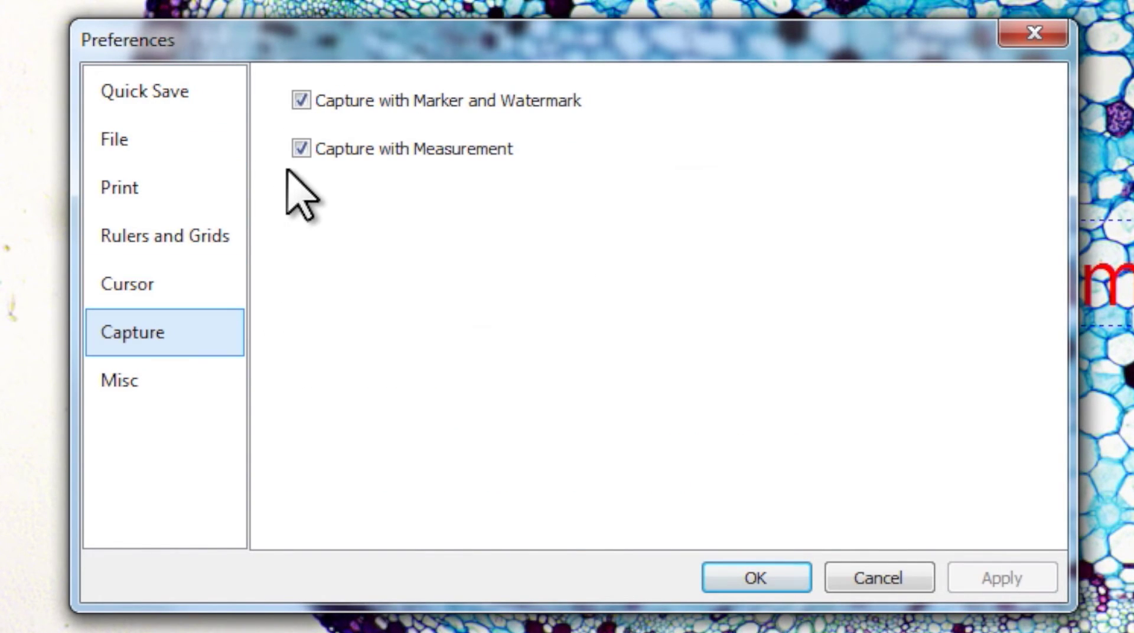
left_click(299, 147)
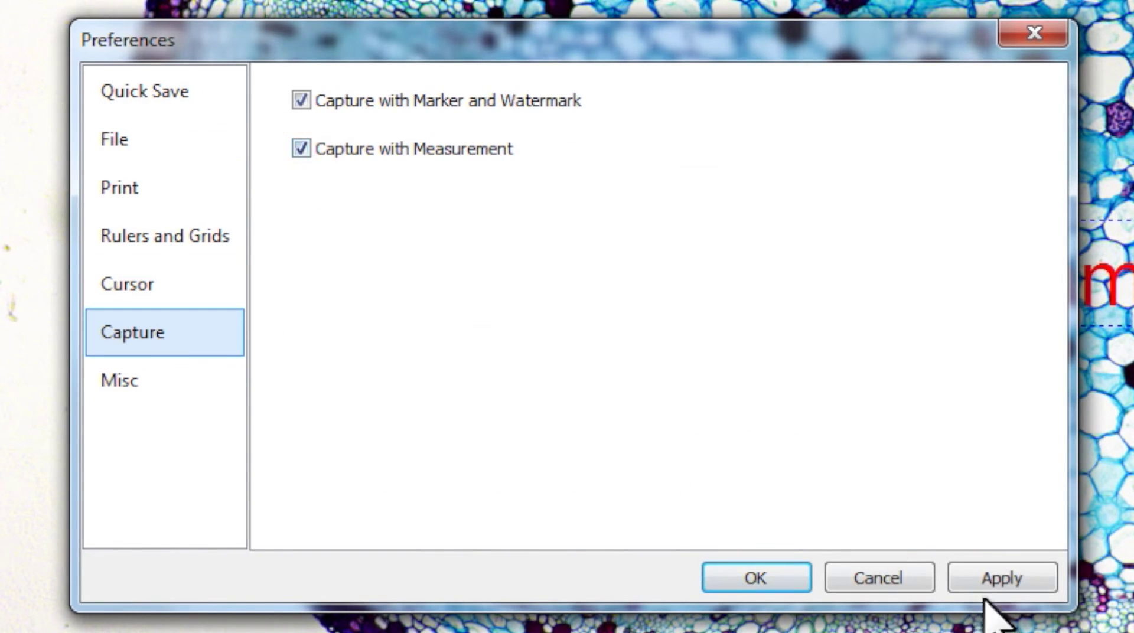
left_click(1011, 578)
left_click(772, 582)
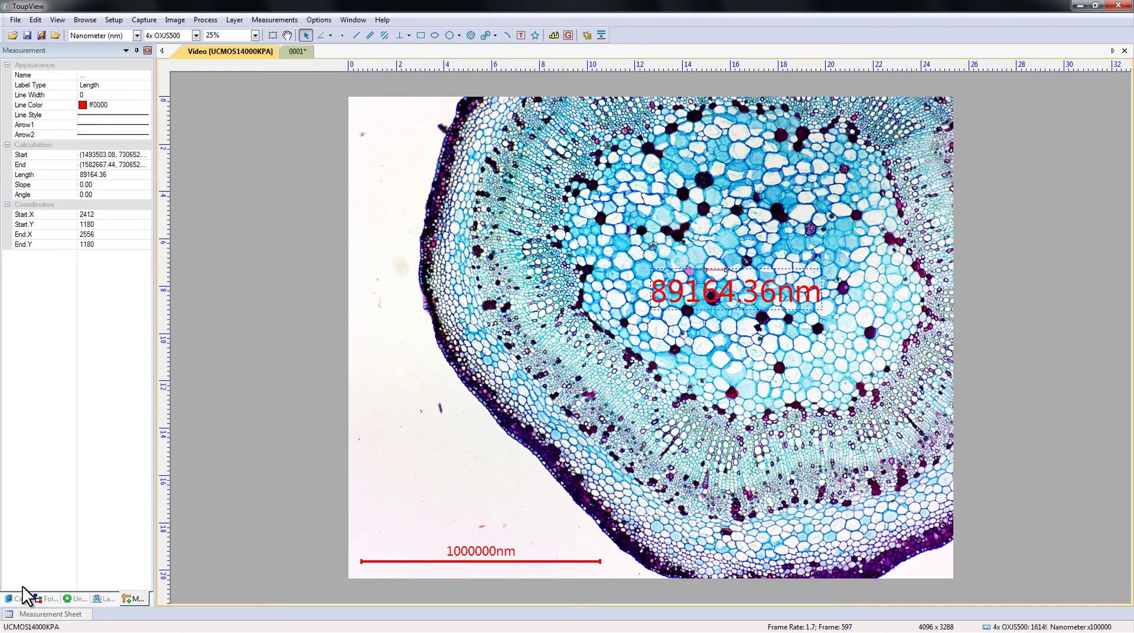
Snap a still image of the live view including the scale bar and line measurement.
left_click(17, 599)
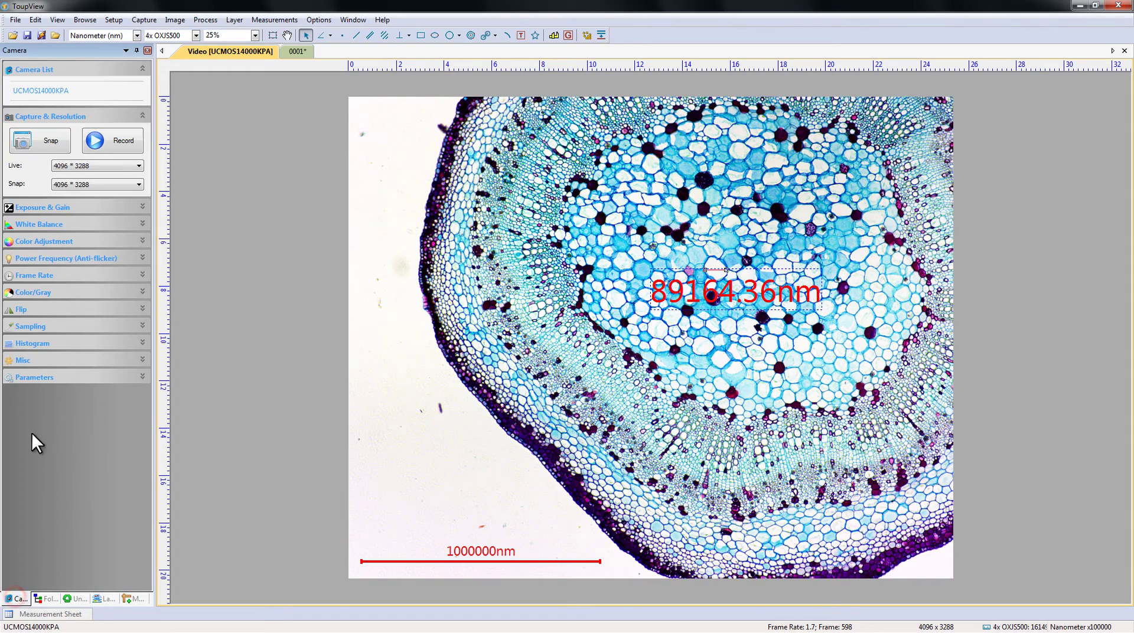
left_click(34, 143)
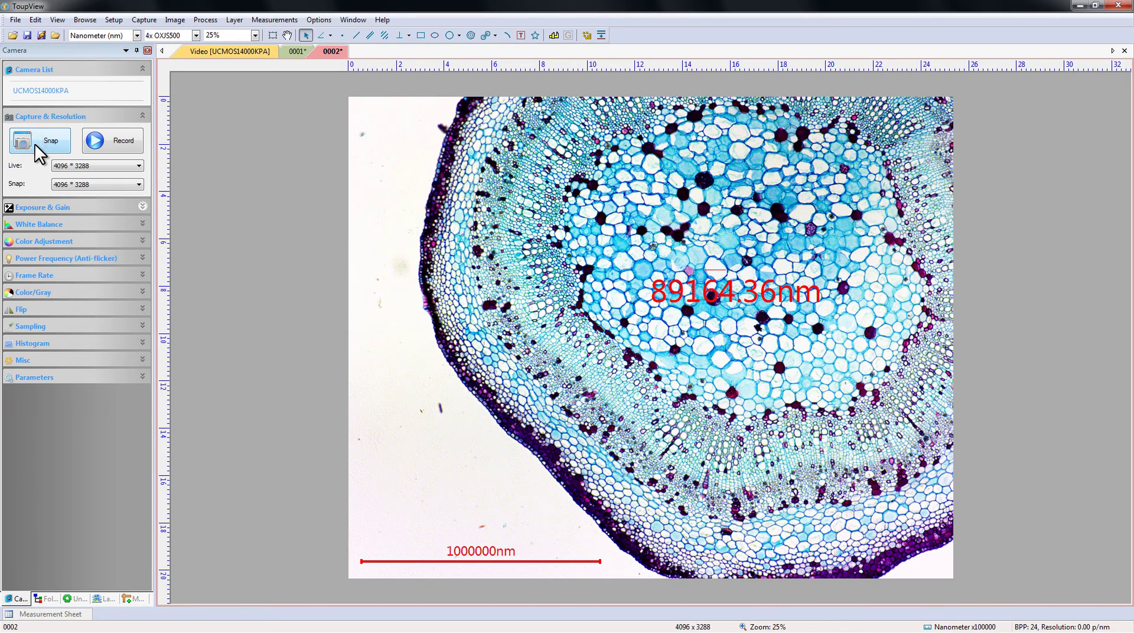